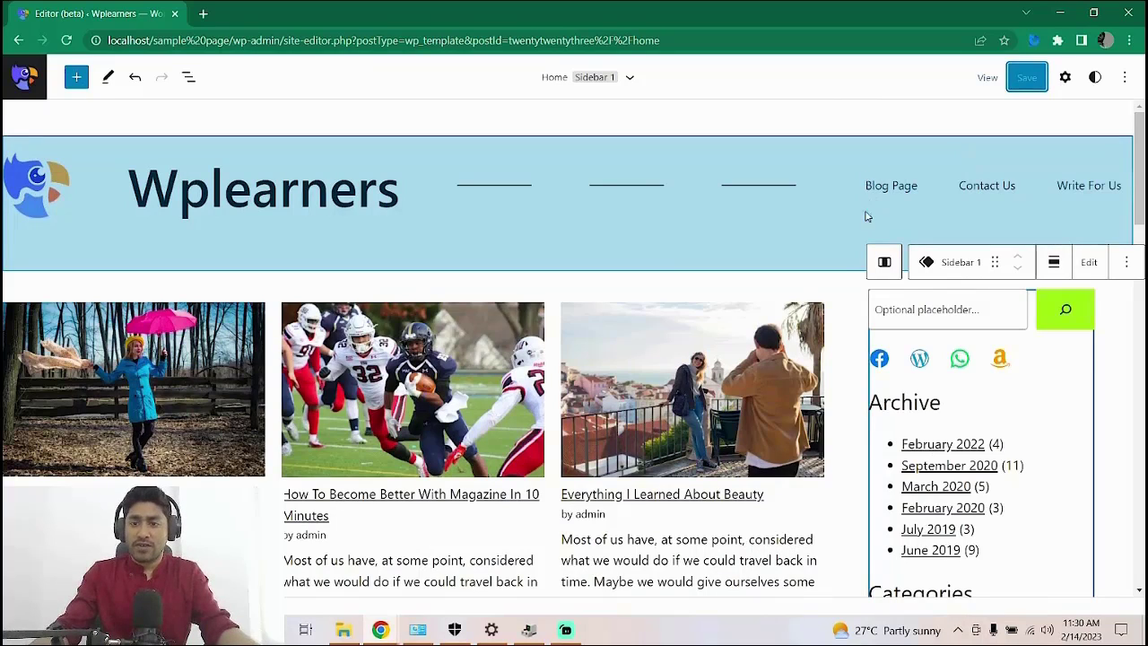
Add a Navigation block at the end of the sidebar, below the embedded YouTube video.
{"action": "left_click", "coordinate": [835, 284]}
{"action": "scroll", "coordinate": [885, 212], "scroll_direction": "down", "scroll_amount": 2}
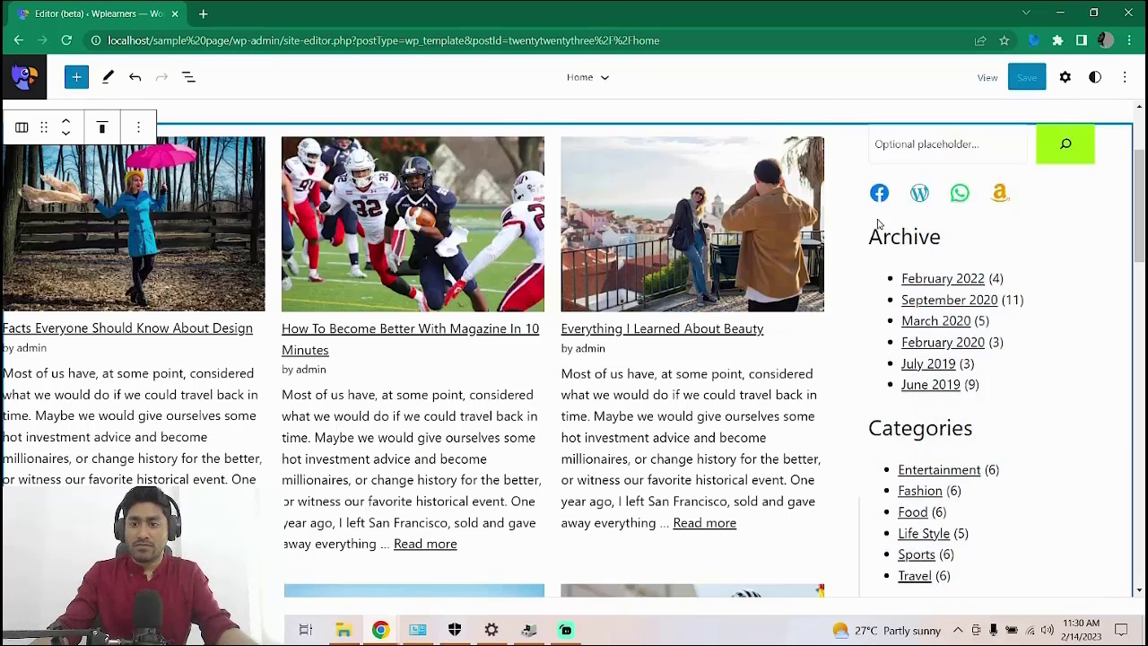
{"action": "scroll", "coordinate": [1052, 213], "scroll_direction": "up", "scroll_amount": 2}
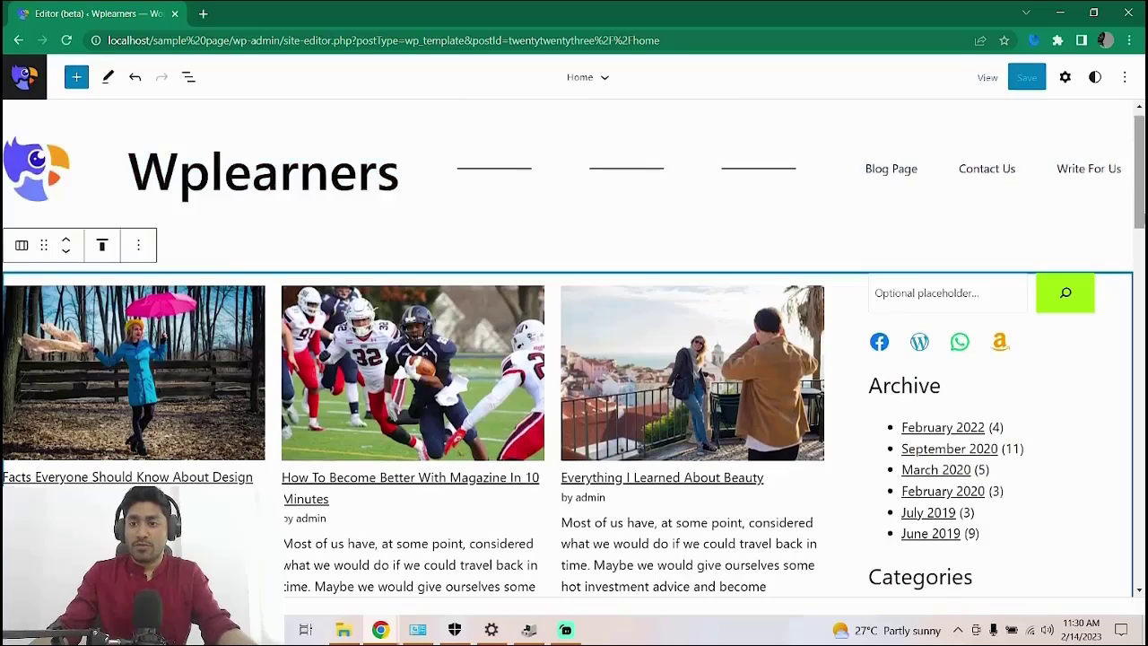
{"action": "scroll", "coordinate": [919, 229], "scroll_direction": "down", "scroll_amount": 1}
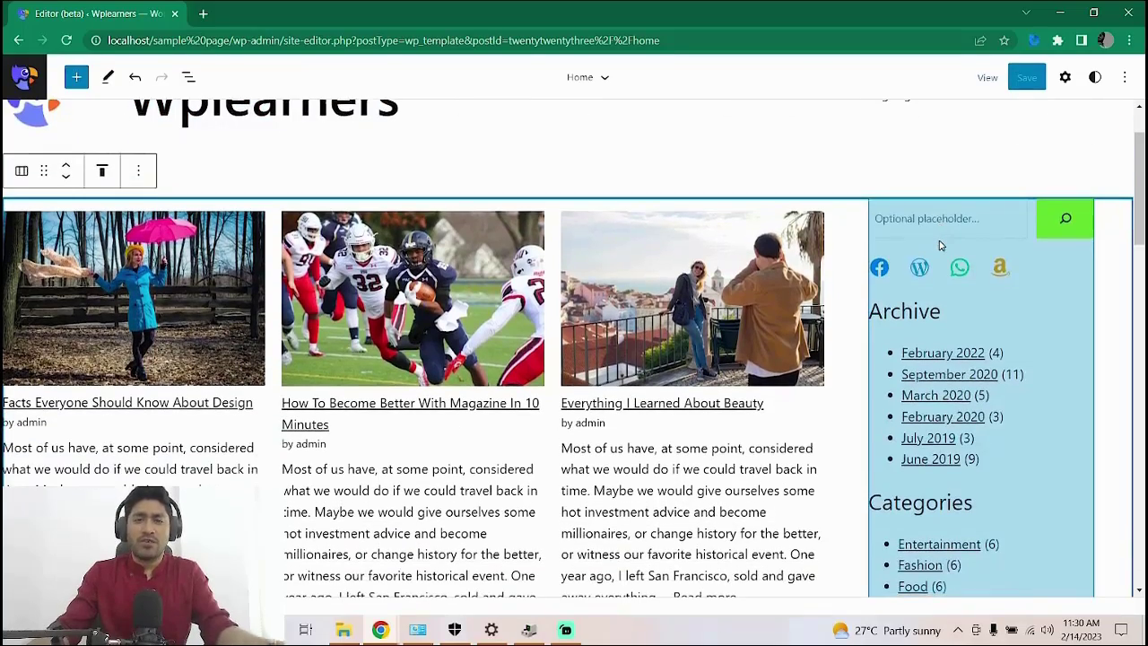
{"action": "scroll", "coordinate": [939, 244], "scroll_direction": "down", "scroll_amount": 5}
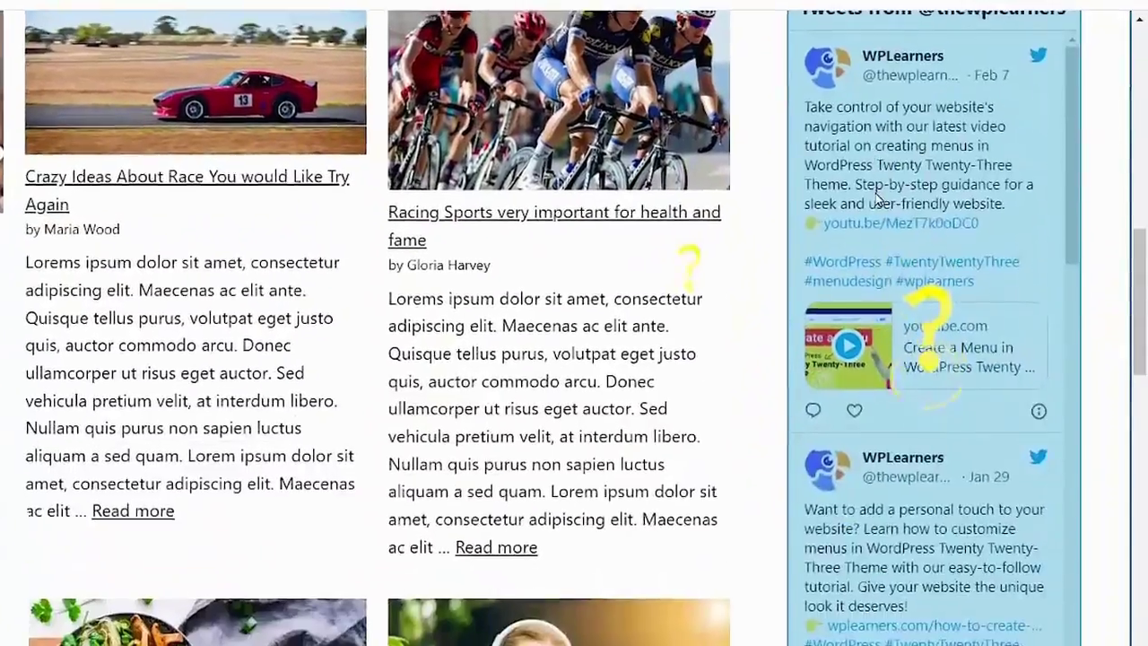
{"action": "scroll", "coordinate": [875, 192], "scroll_direction": "down", "scroll_amount": 5}
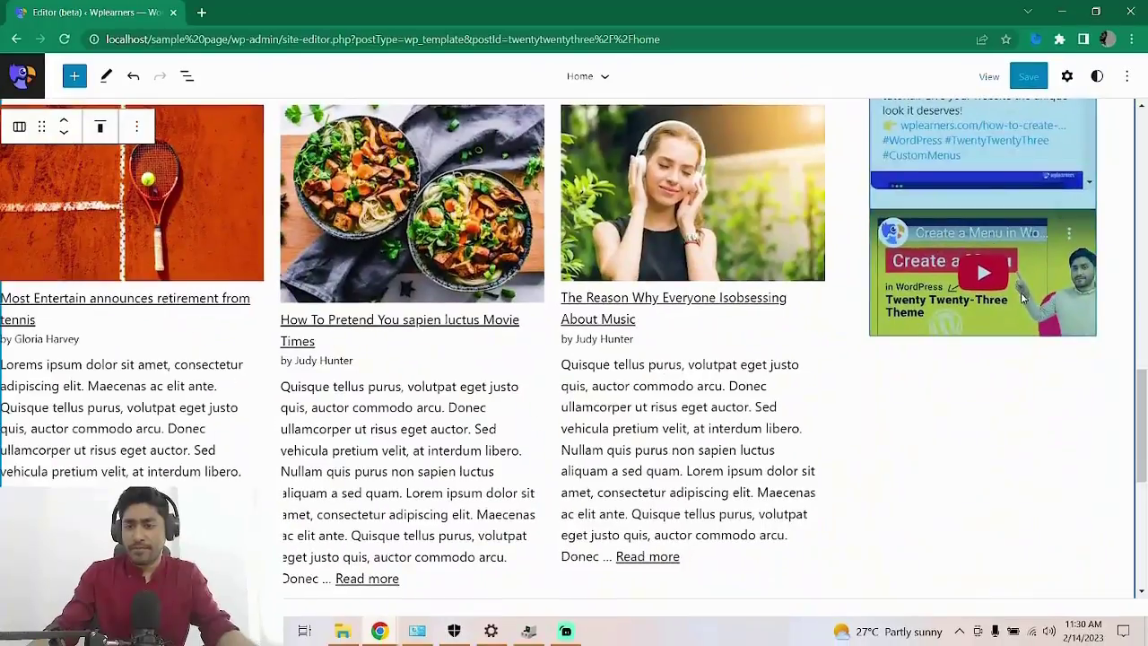
{"action": "left_click", "coordinate": [1079, 341]}
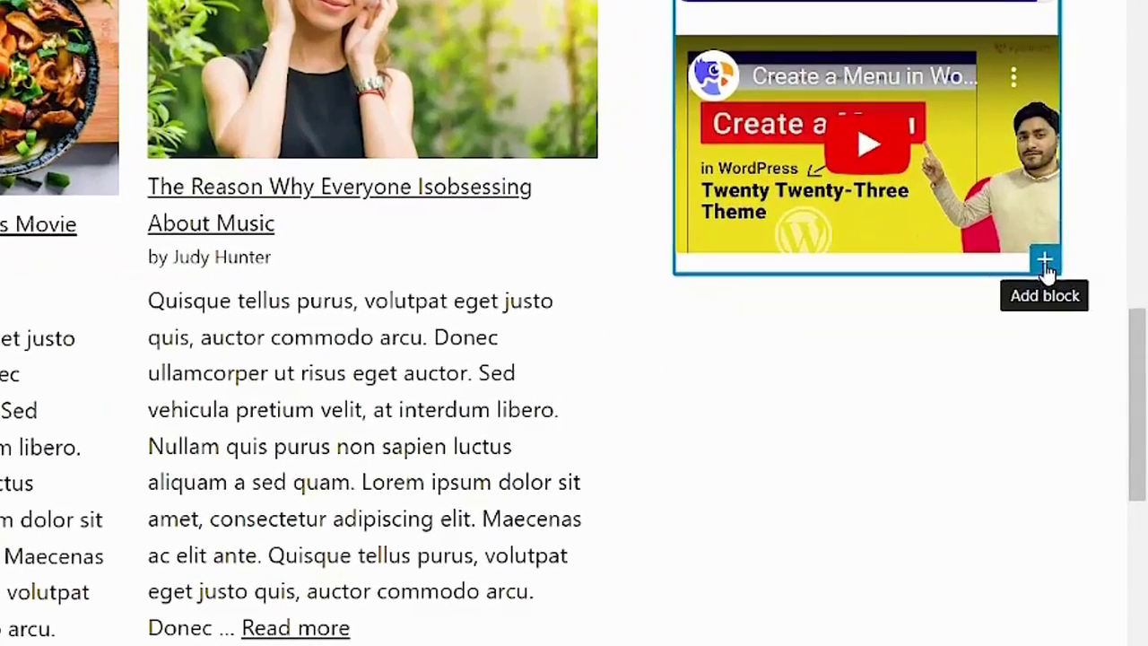
{"action": "left_click", "coordinate": [1044, 262]}
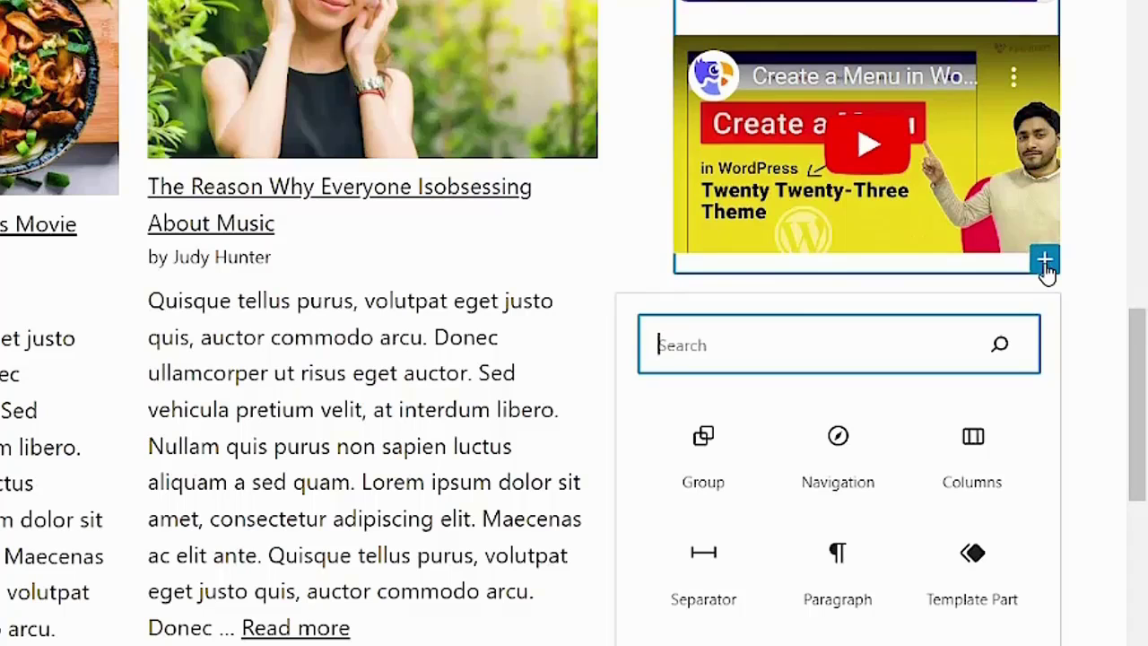
{"action": "type", "text": "n"}
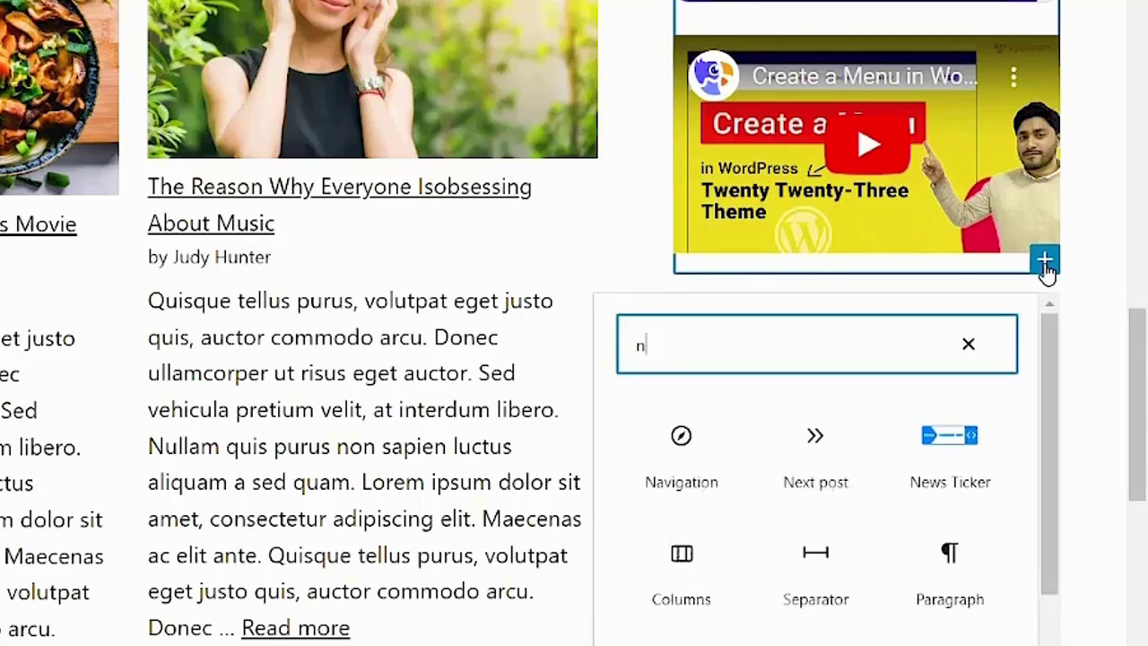
{"action": "type", "text": "avi"}
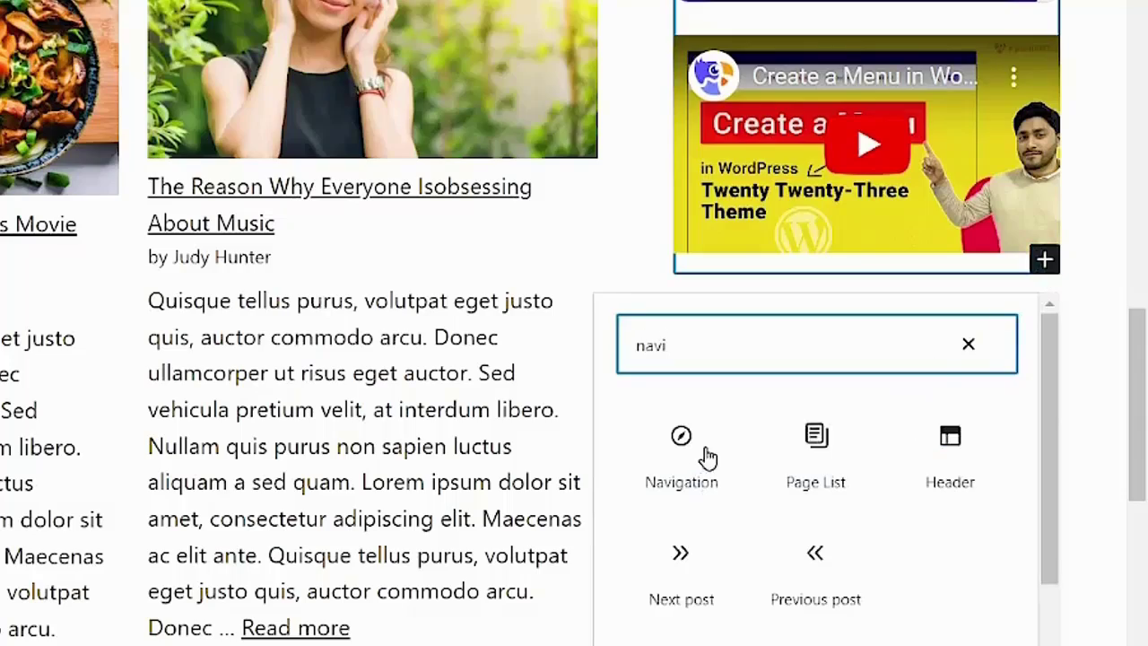
{"action": "left_click", "coordinate": [705, 457]}
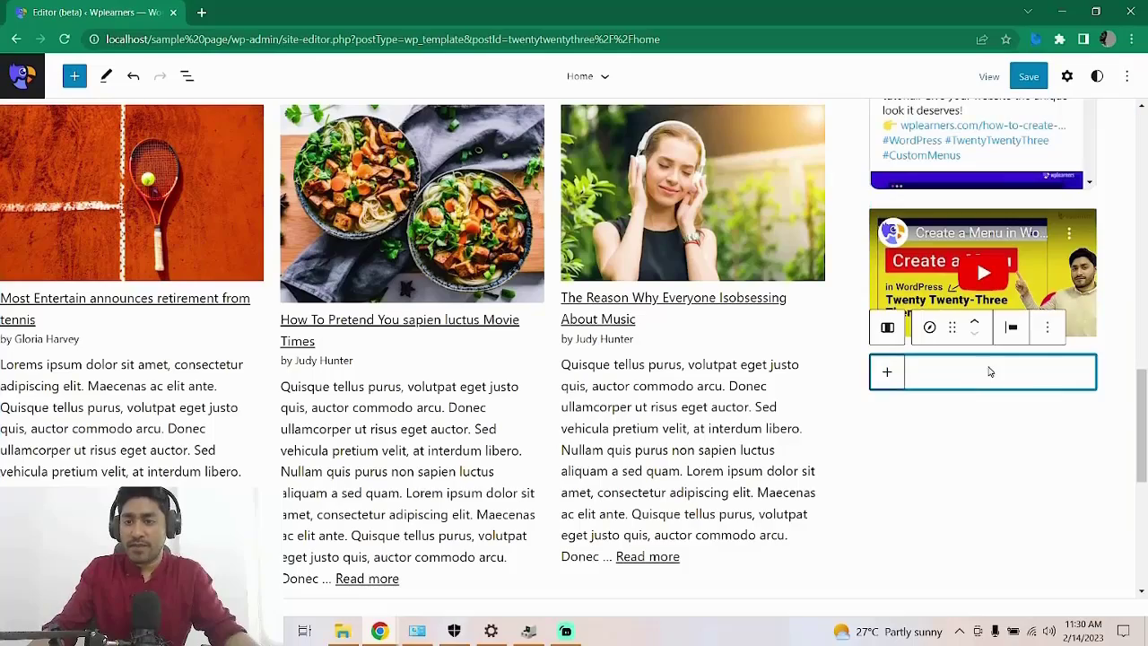
Show the settings of the new sidebar Navigation block and assign the existing Menu-1 menu to it.
{"action": "left_click", "coordinate": [1067, 77]}
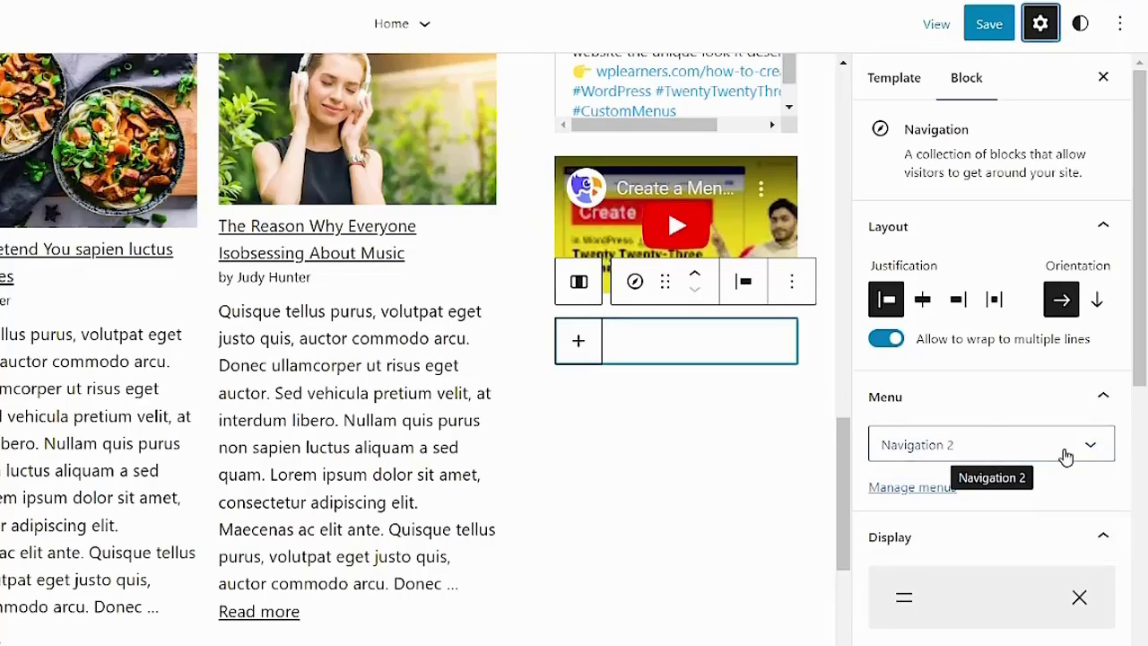
{"action": "left_click", "coordinate": [980, 452]}
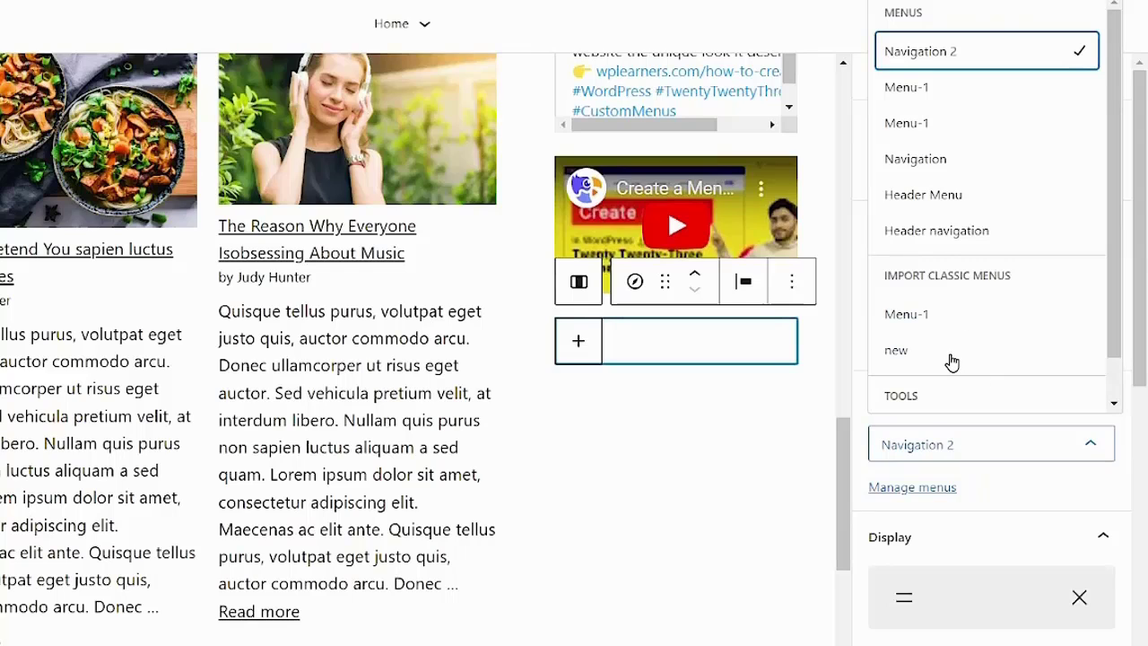
{"action": "scroll", "coordinate": [959, 283], "scroll_direction": "down", "scroll_amount": 1}
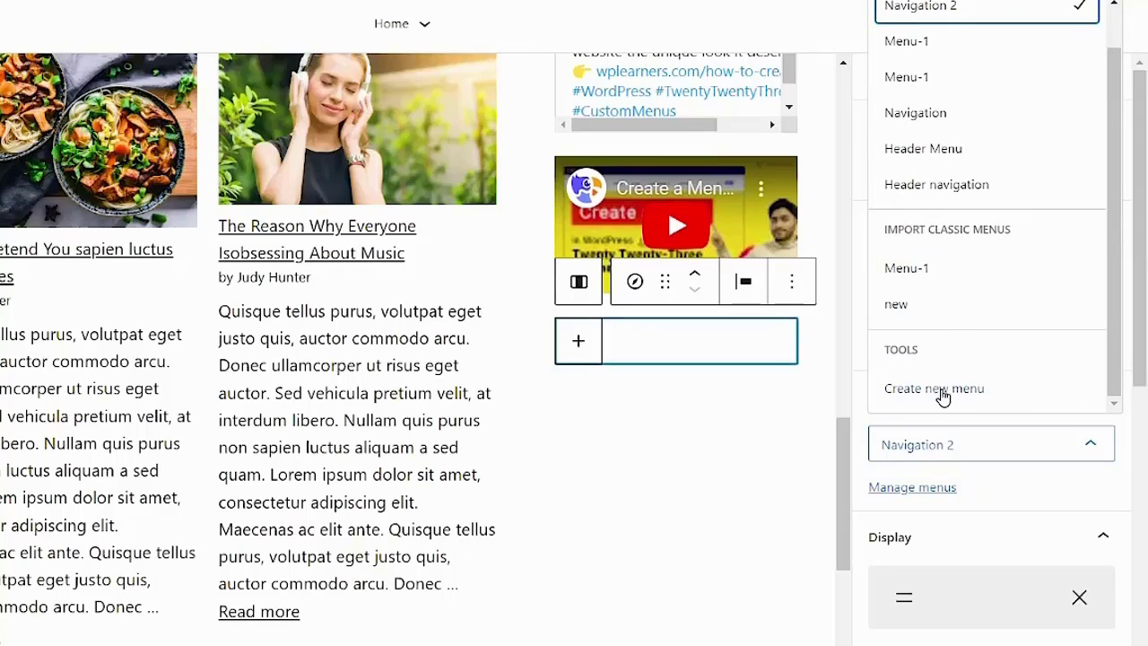
{"action": "scroll", "coordinate": [942, 397], "scroll_direction": "up", "scroll_amount": 1}
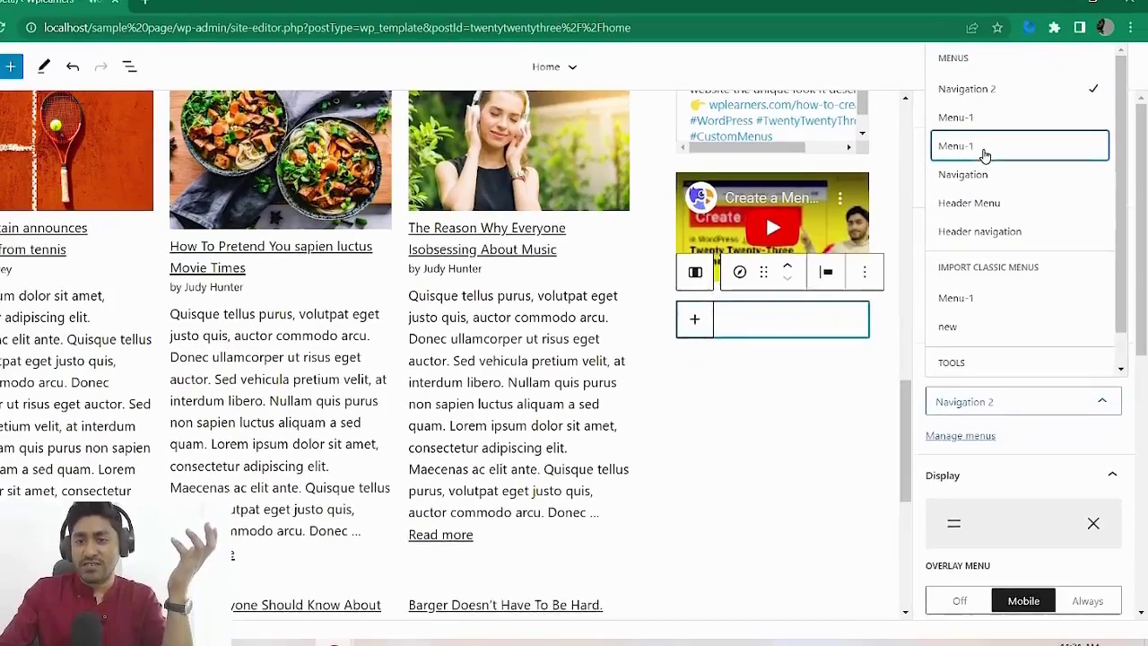
{"action": "left_click", "coordinate": [942, 125]}
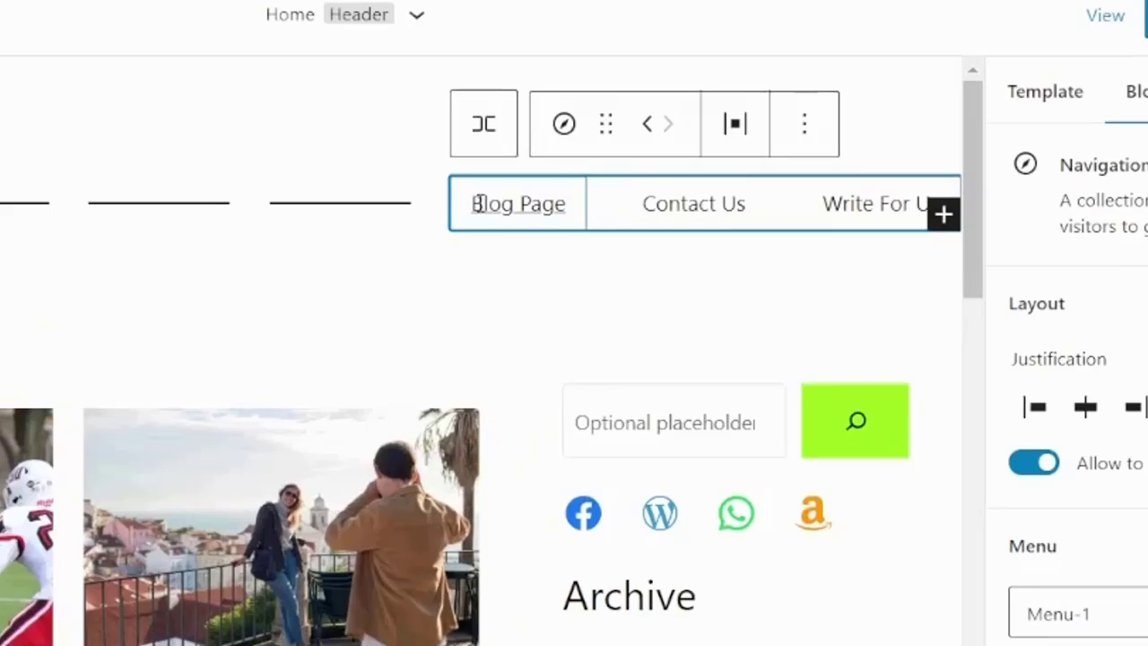
Insert the stacked-pages icon 3.png from the media library as an inline image after the Blog Page link text in the header menu.
{"action": "left_click", "coordinate": [478, 203]}
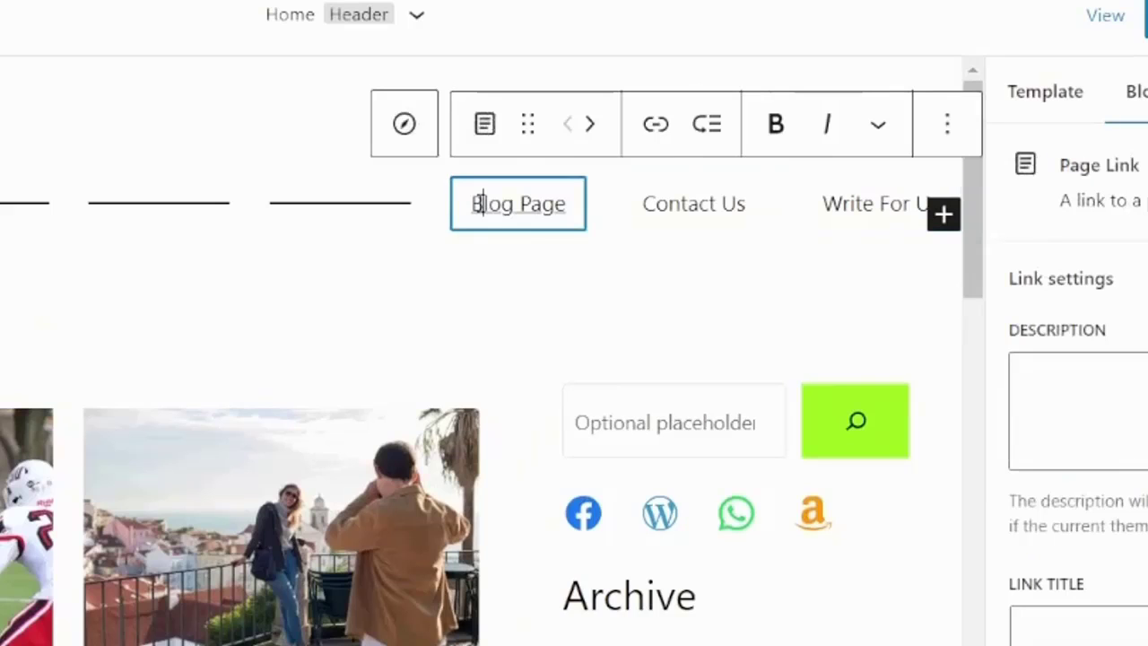
{"action": "left_click", "coordinate": [576, 205]}
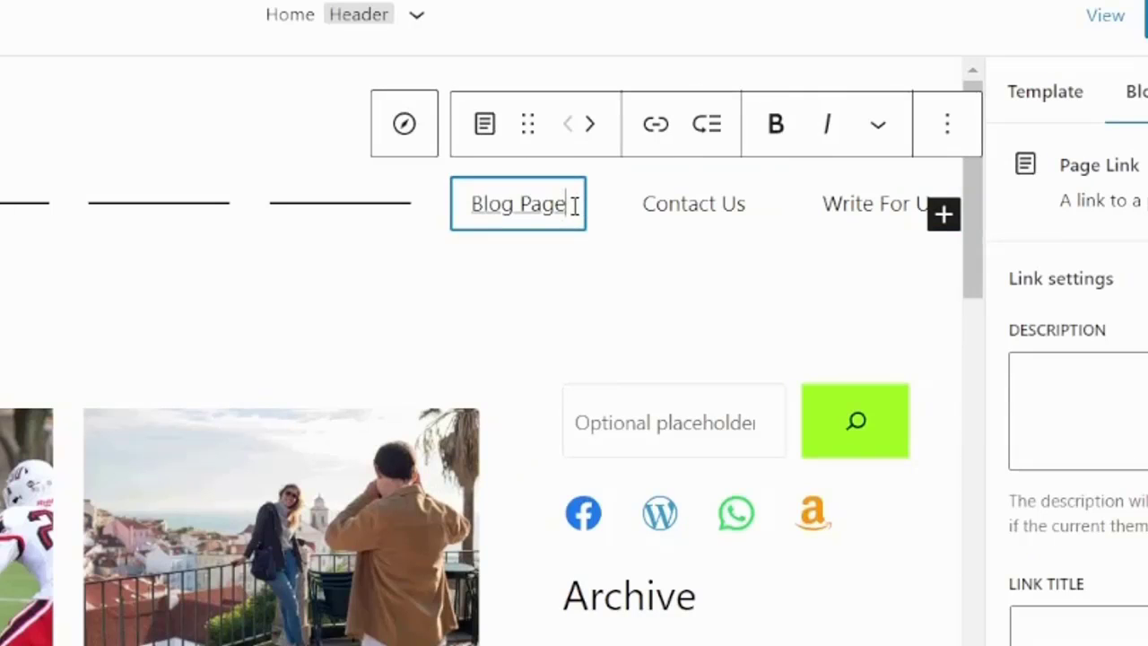
{"action": "left_click", "coordinate": [574, 241]}
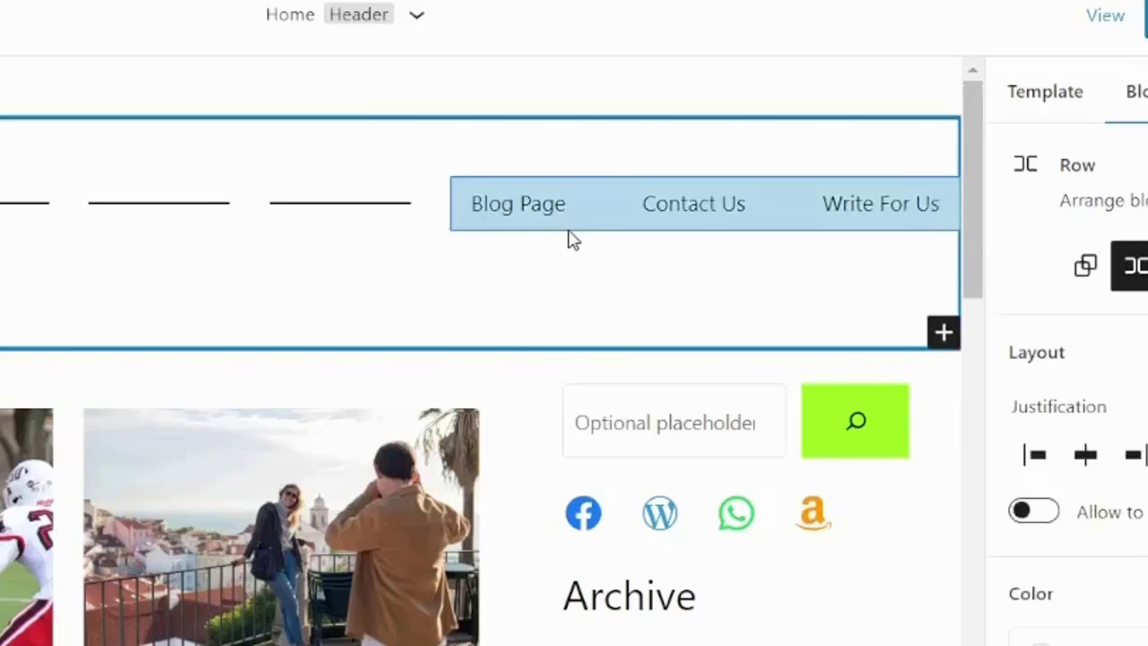
{"action": "left_click", "coordinate": [550, 205]}
{"action": "type", "text": "r"}
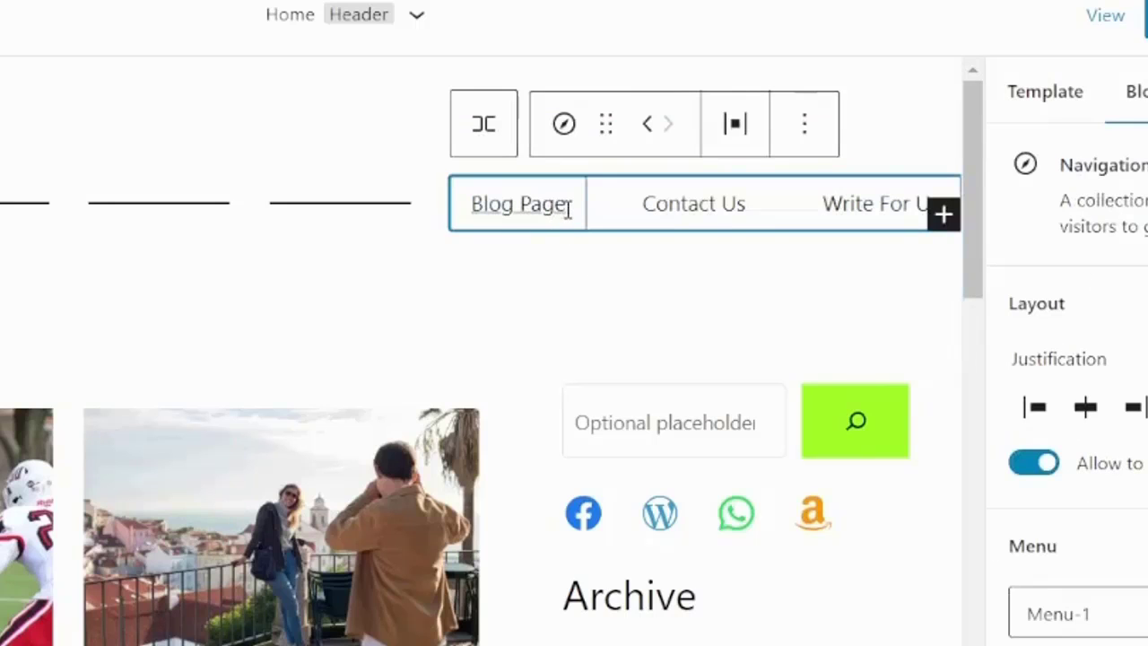
{"action": "left_click", "coordinate": [567, 206]}
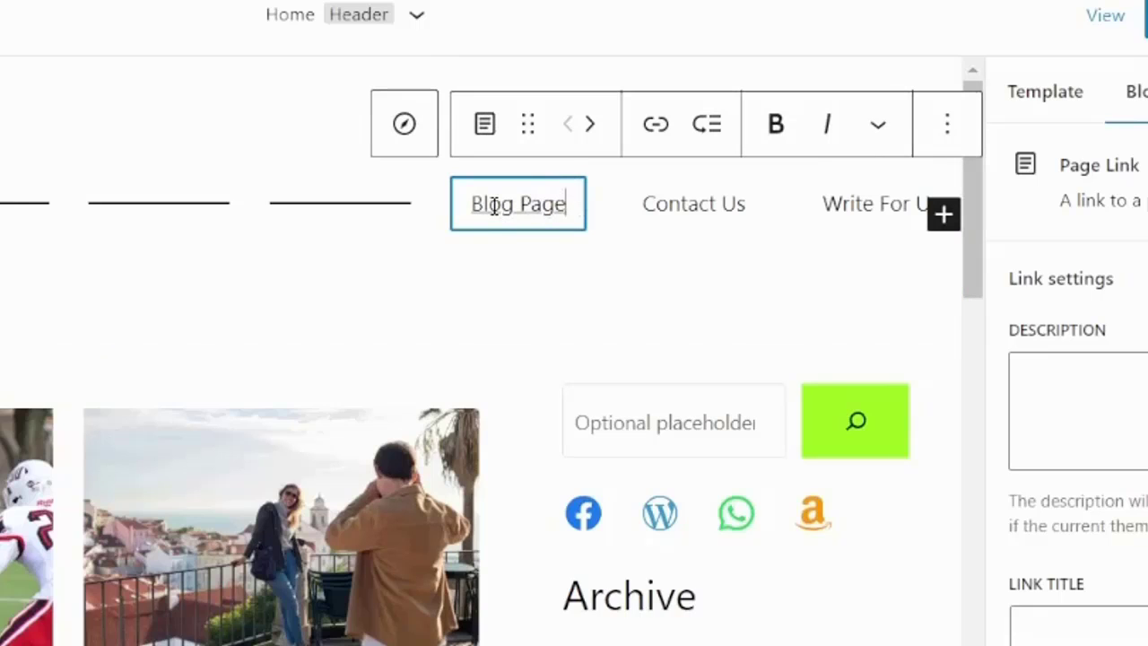
{"action": "left_click", "coordinate": [882, 136]}
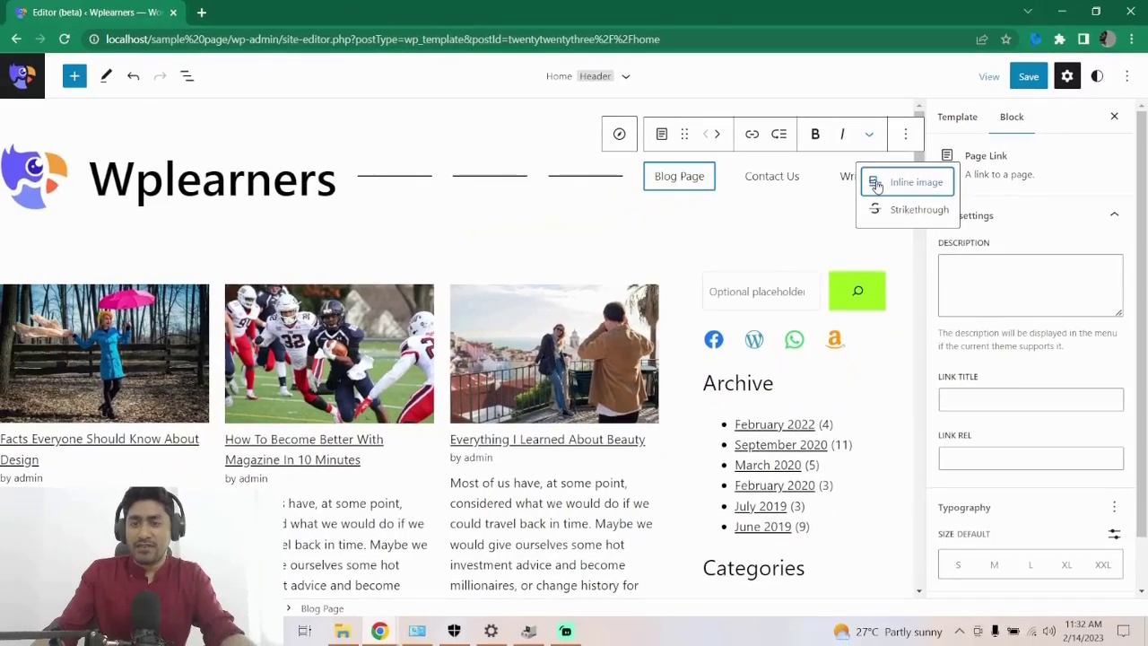
{"action": "left_click", "coordinate": [892, 222]}
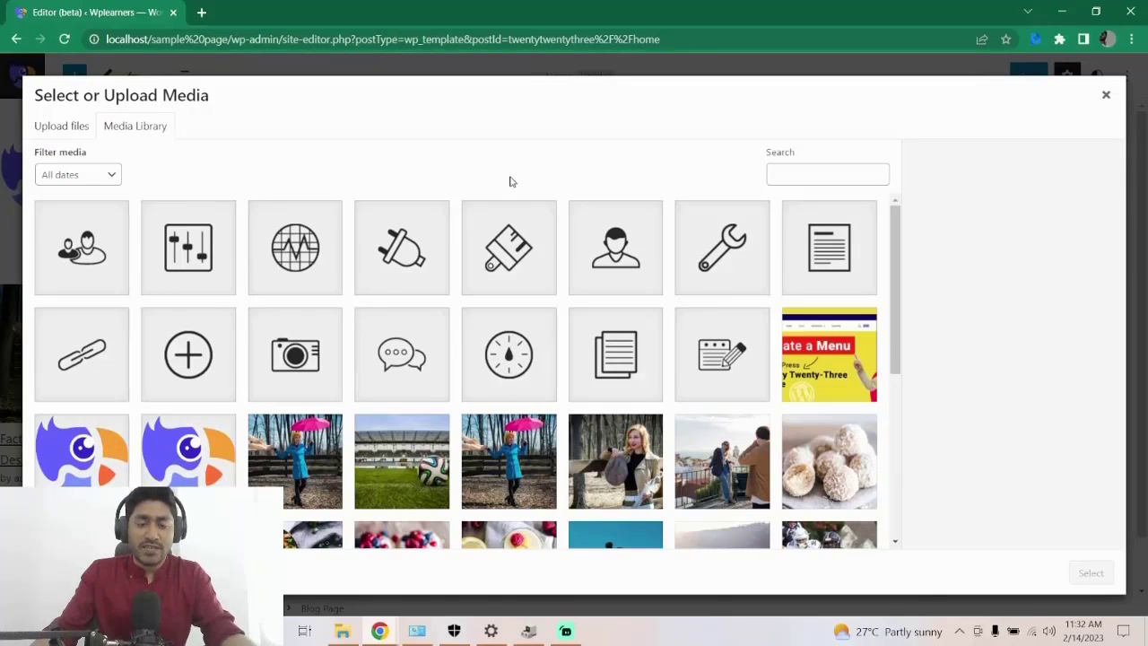
{"action": "left_click", "coordinate": [613, 346]}
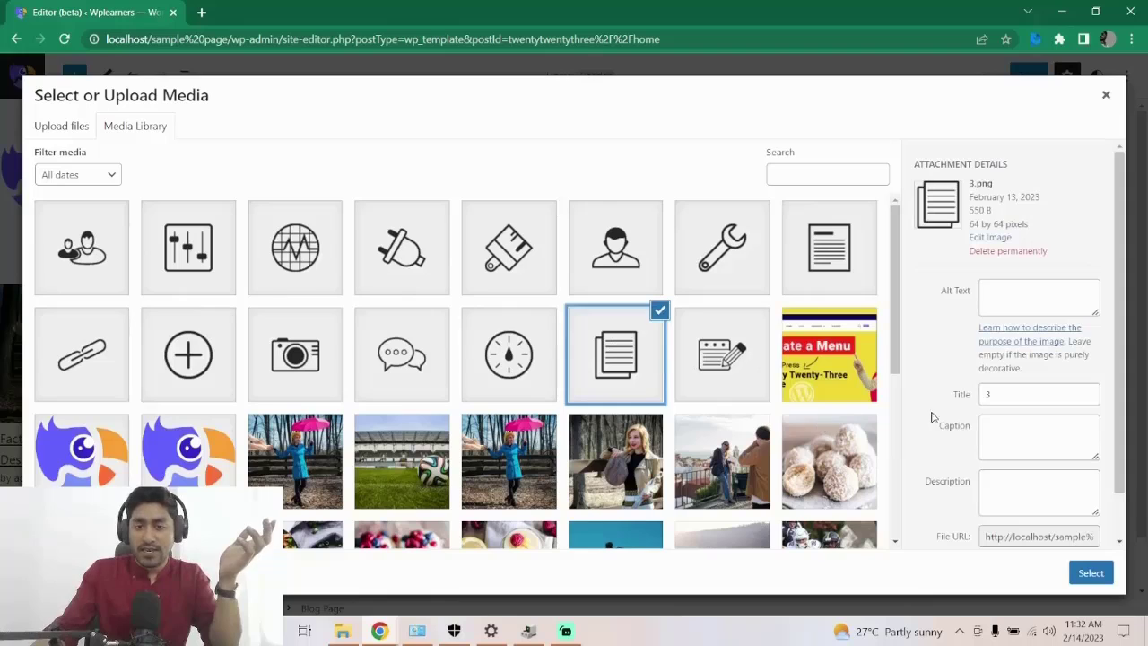
{"action": "left_click", "coordinate": [1085, 574]}
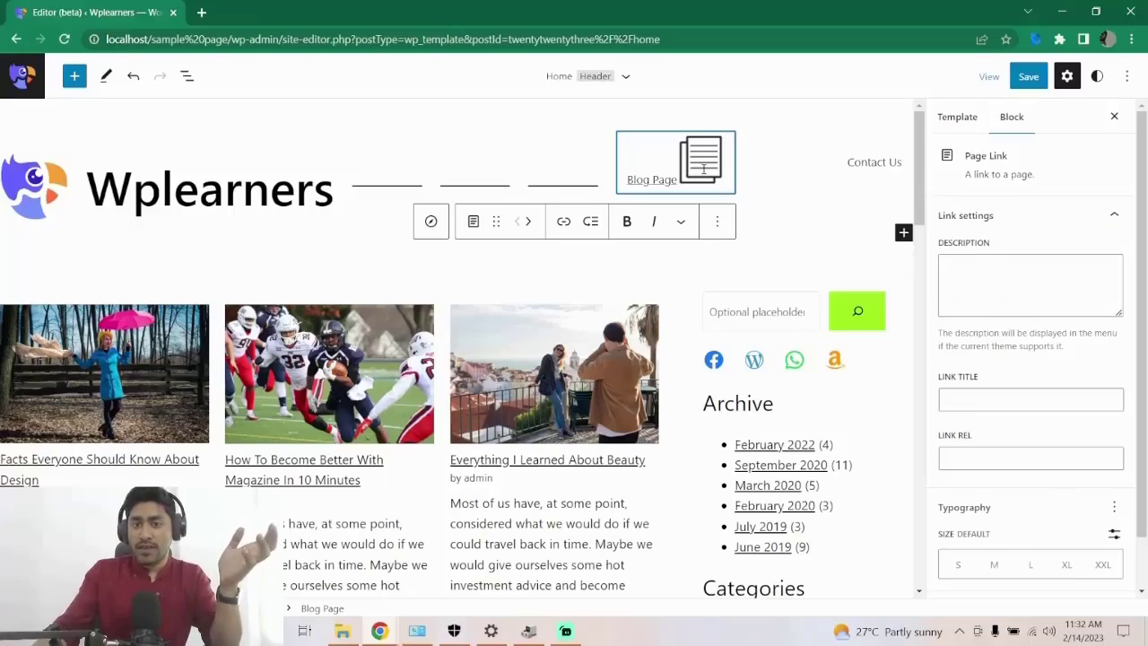
Set the width of the inline icon beside the Blog Page link to 30.
{"action": "left_click", "coordinate": [697, 154]}
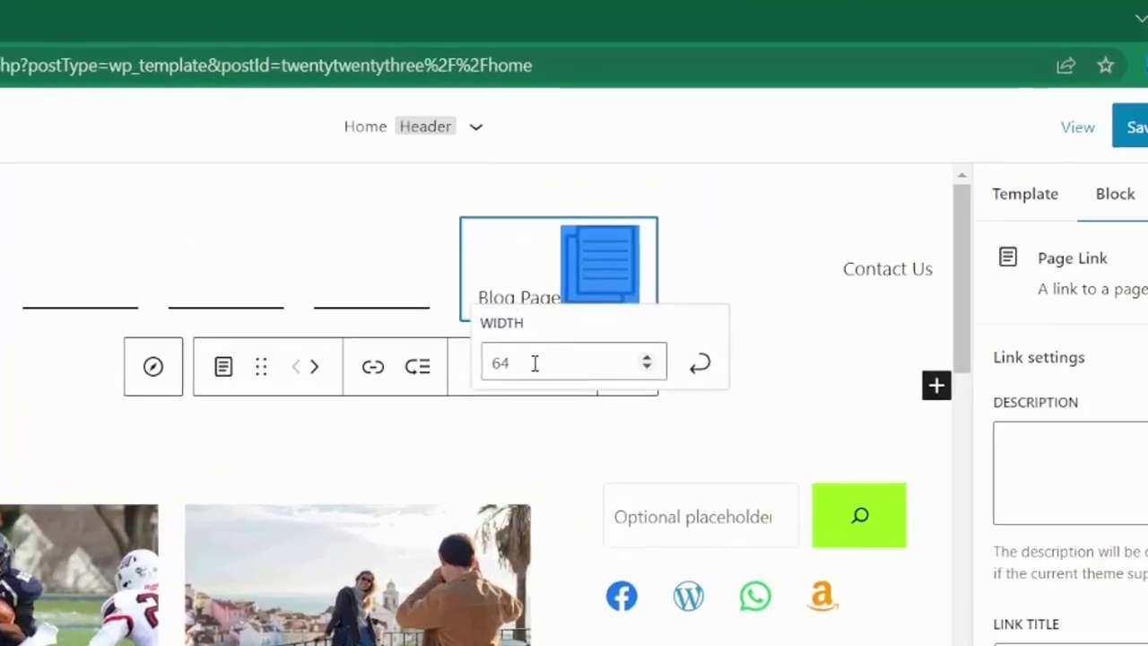
{"action": "left_click", "coordinate": [865, 209]}
{"action": "left_click", "coordinate": [595, 267]}
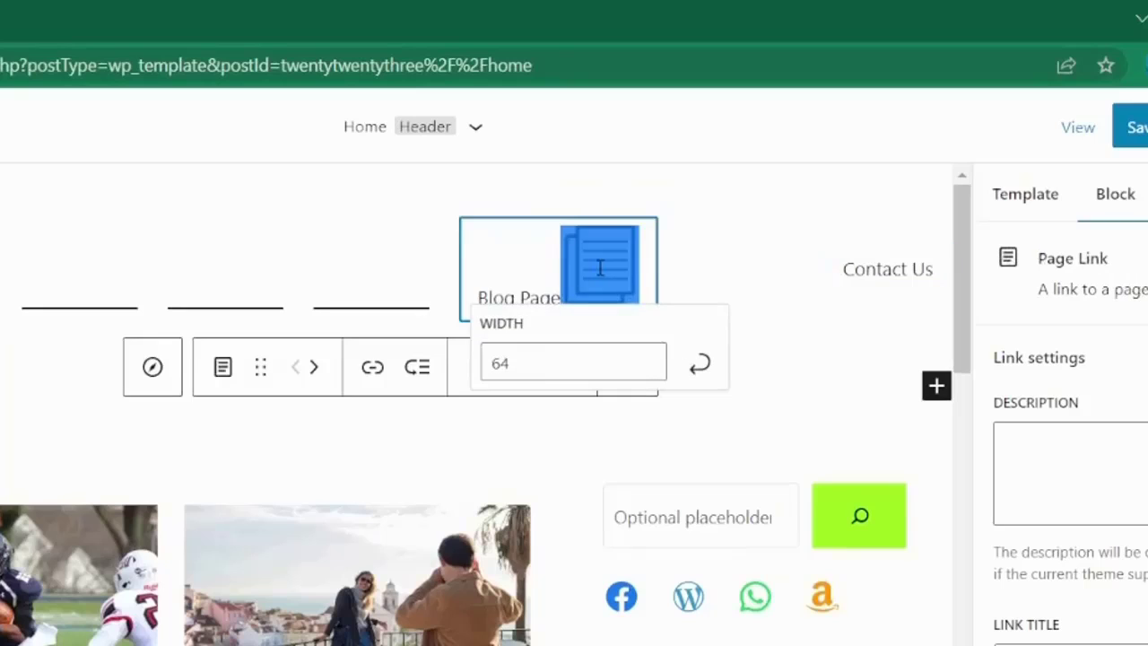
{"action": "left_click_drag", "start_coordinate": [530, 361], "coordinate": [487, 364]}
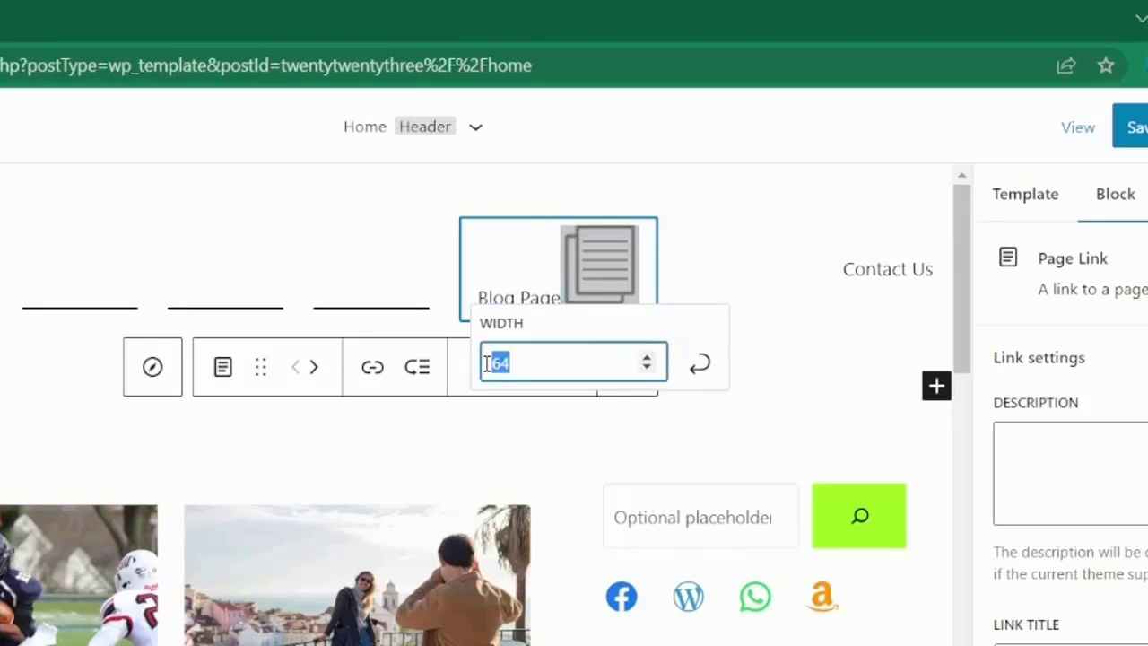
{"action": "type", "text": "30"}
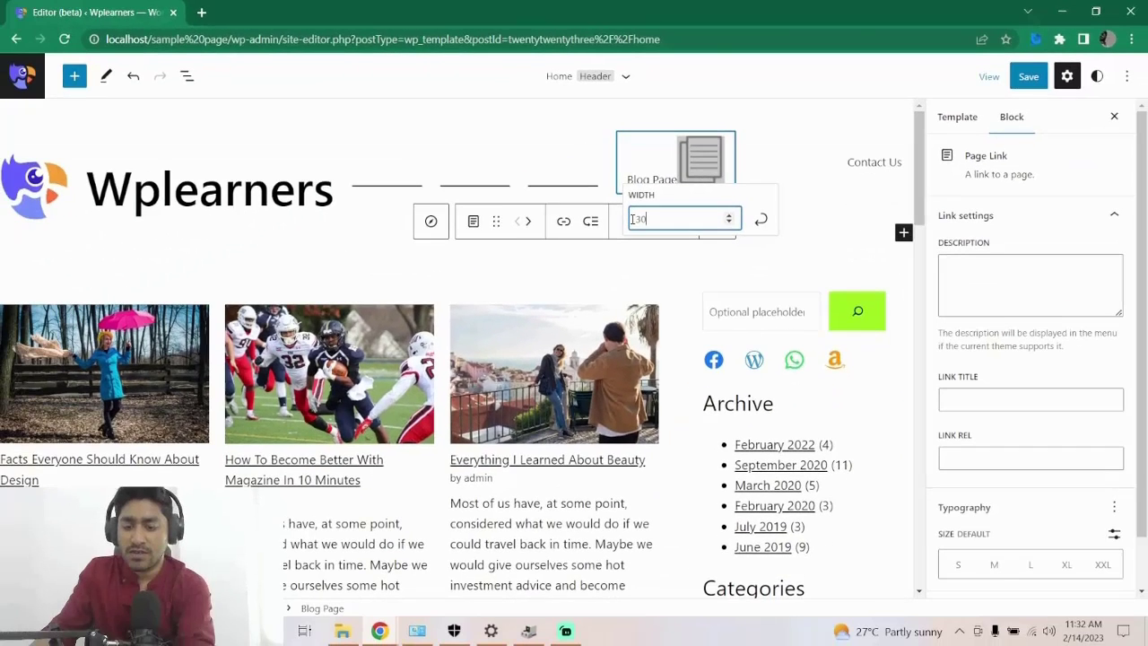
{"action": "scroll", "coordinate": [790, 291], "scroll_direction": "down", "scroll_amount": 1}
Insert the speech-bubbles icon from the media library as an inline image after the Contact Us link text in the header menu.
{"action": "left_click", "coordinate": [810, 161]}
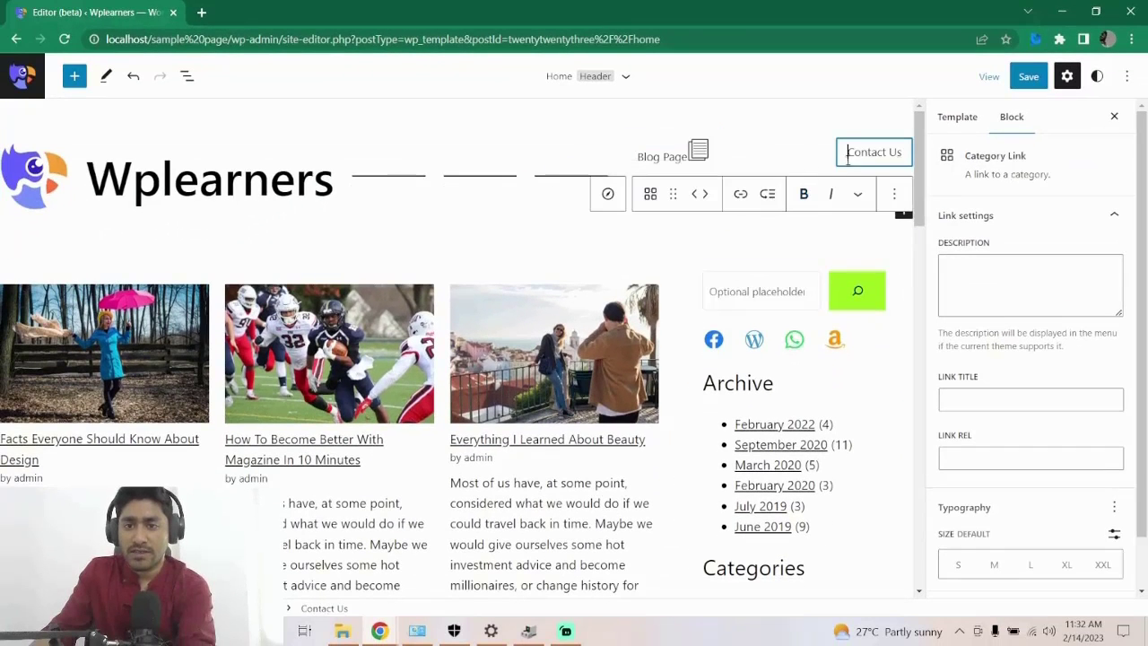
{"action": "left_click", "coordinate": [790, 160]}
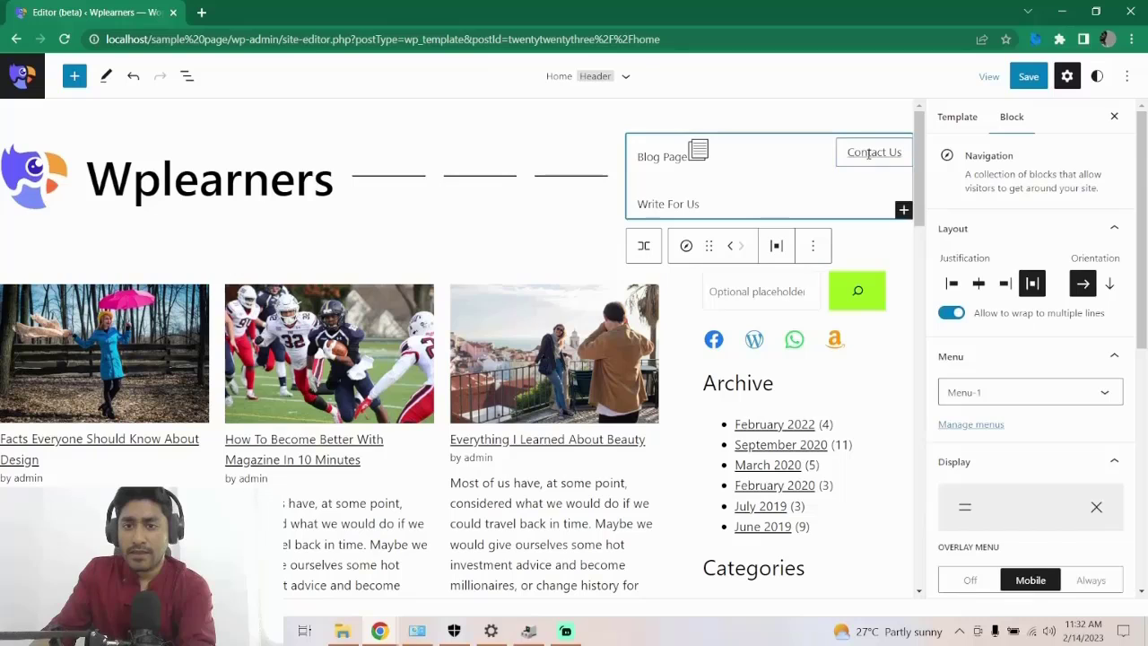
{"action": "left_click", "coordinate": [850, 152]}
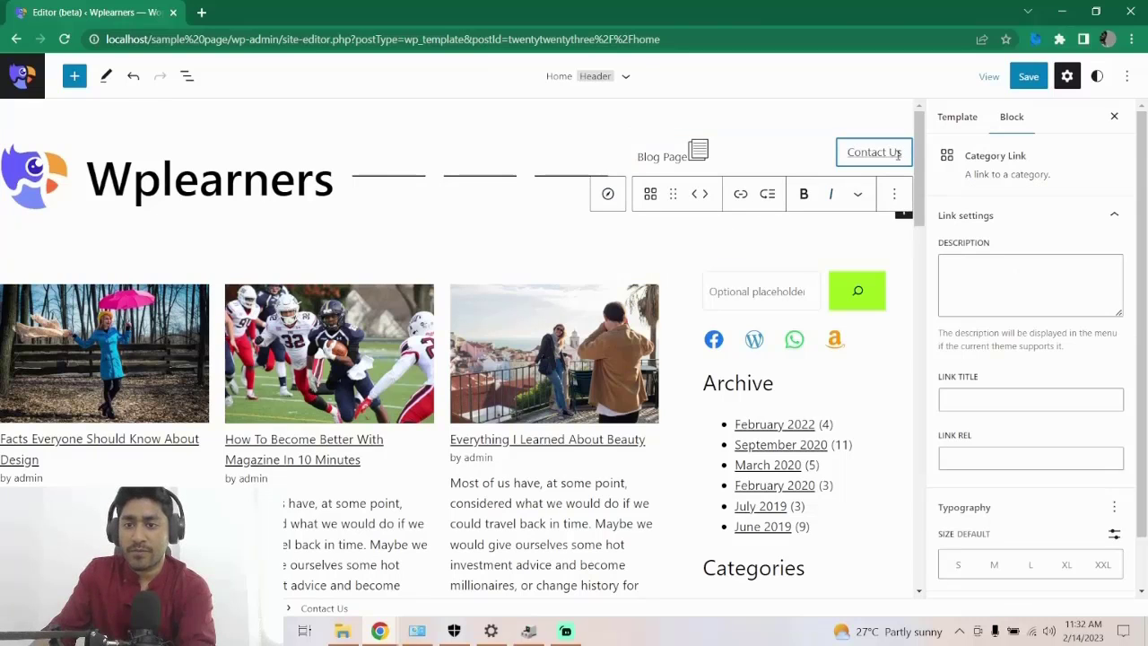
{"action": "left_click", "coordinate": [859, 194]}
{"action": "left_click", "coordinate": [884, 244]}
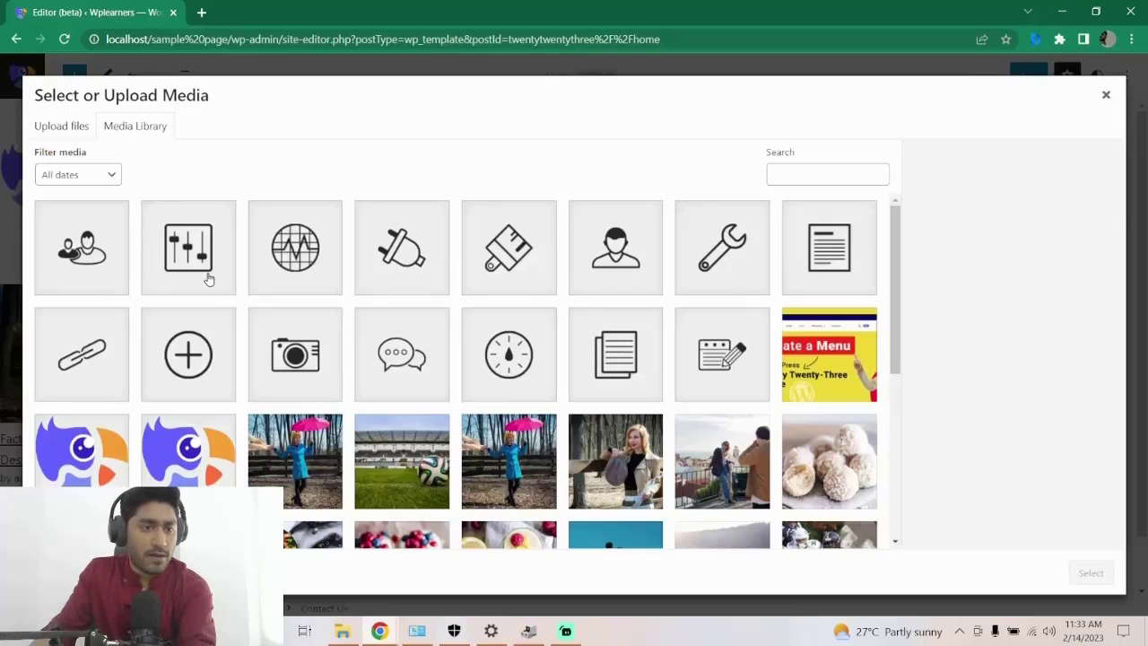
{"action": "left_click", "coordinate": [411, 377]}
{"action": "left_click", "coordinate": [1103, 570]}
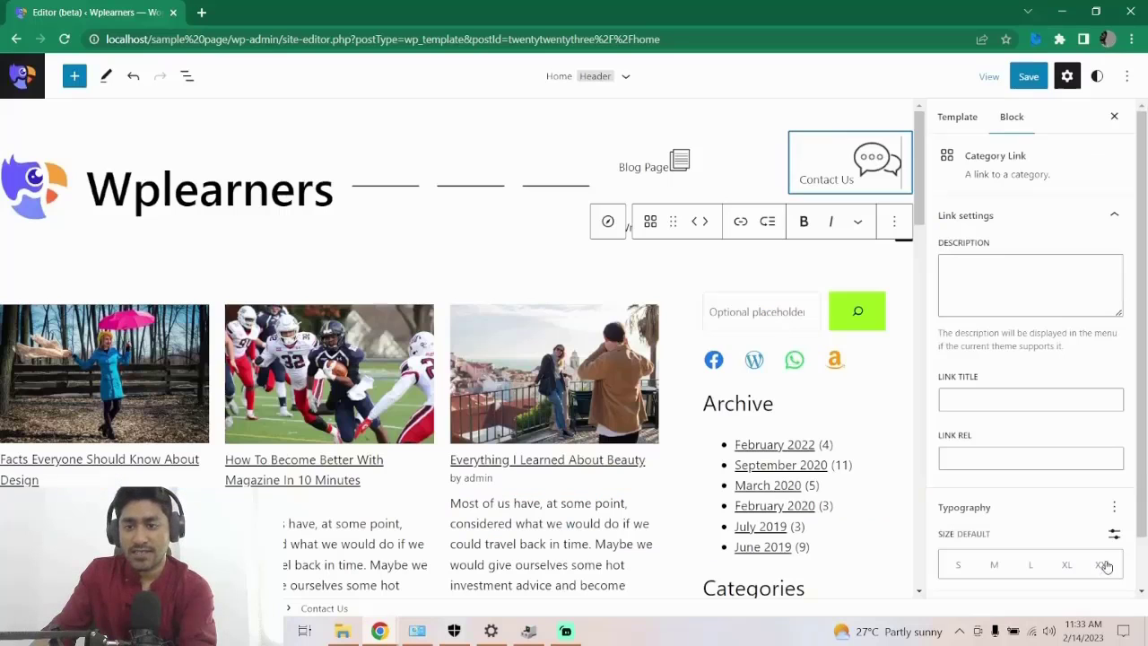
Insert the notepad-and-pencil icon from the media library as an inline image after the Write For Us link text in the header menu.
{"action": "left_click", "coordinate": [799, 260]}
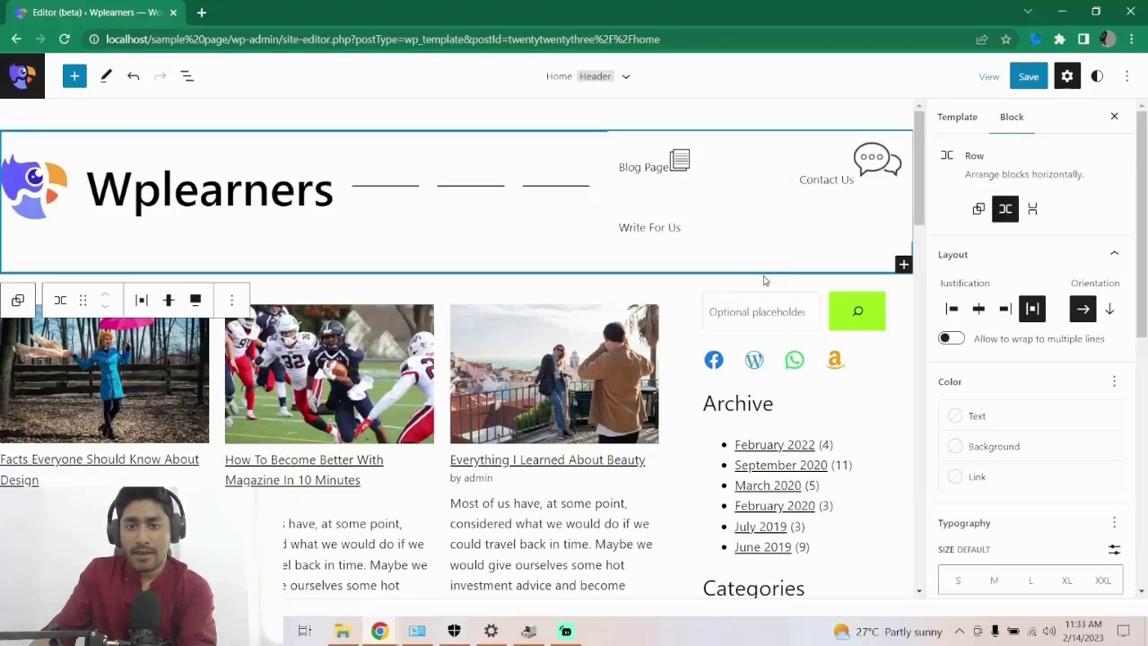
{"action": "left_click", "coordinate": [686, 233]}
{"action": "left_click", "coordinate": [681, 228]}
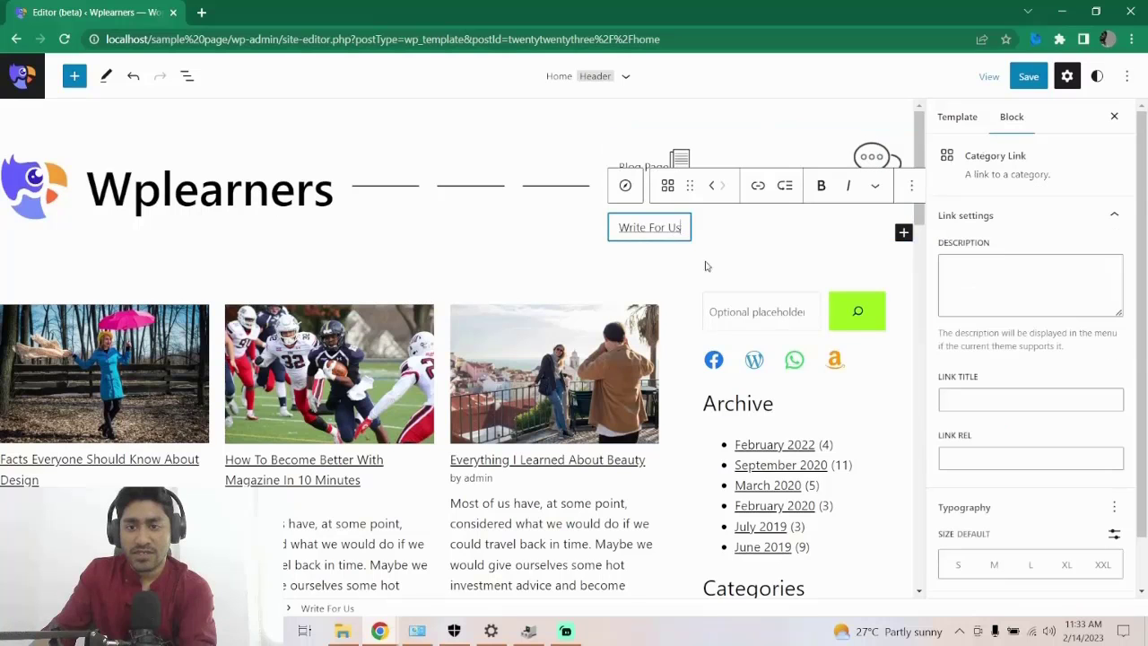
{"action": "left_click", "coordinate": [870, 188]}
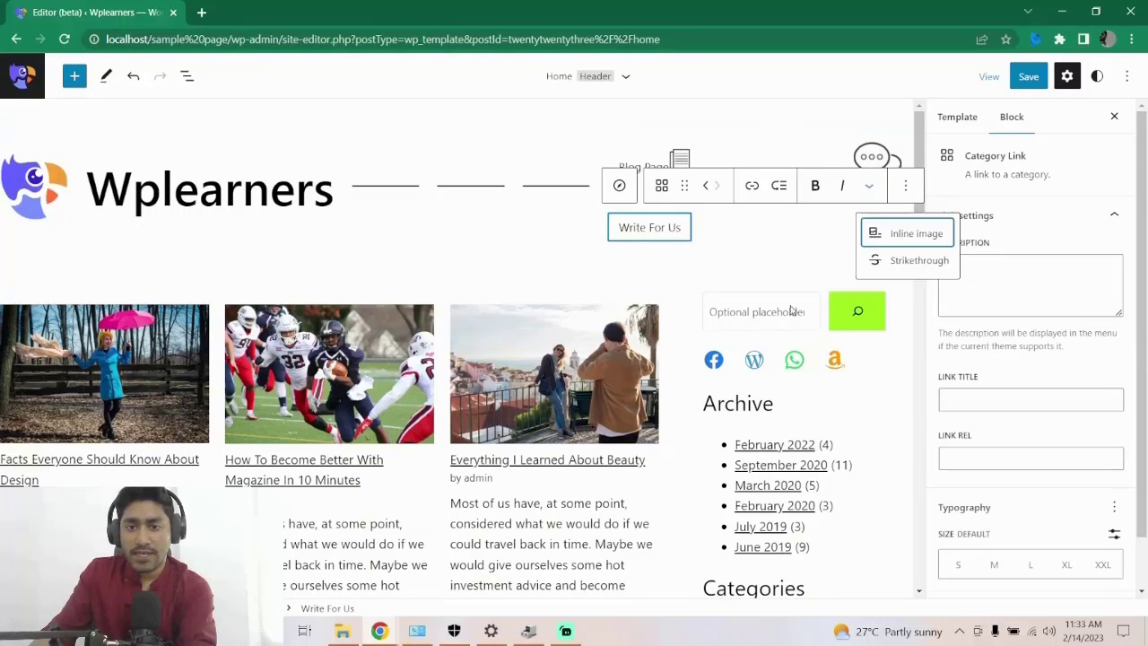
{"action": "left_click", "coordinate": [875, 232]}
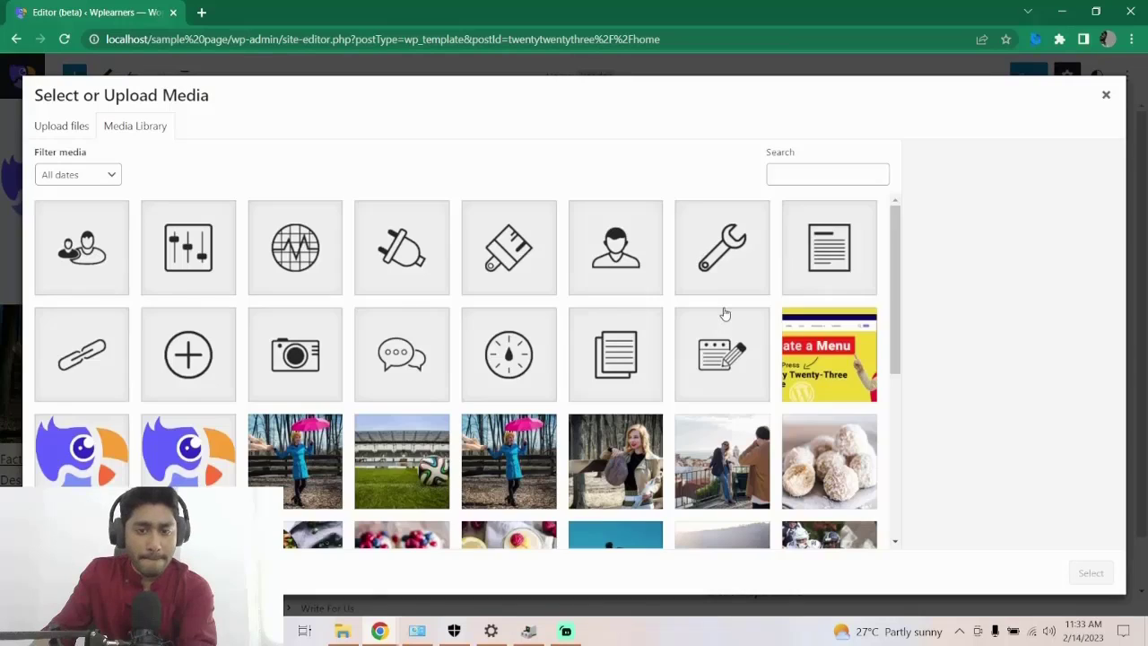
{"action": "left_click", "coordinate": [729, 362]}
{"action": "left_click", "coordinate": [1090, 572]}
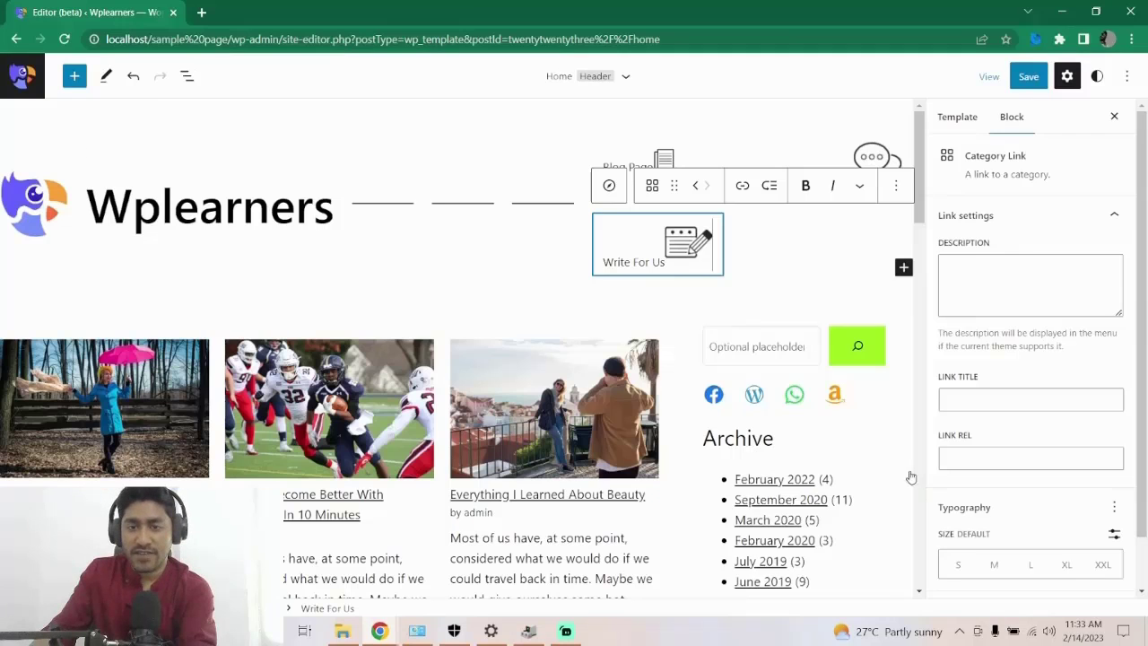
Set the width of the inline icon beside the Write For Us link to 30.
{"action": "left_click", "coordinate": [687, 251]}
{"action": "left_click_drag", "start_coordinate": [666, 299], "coordinate": [623, 301]}
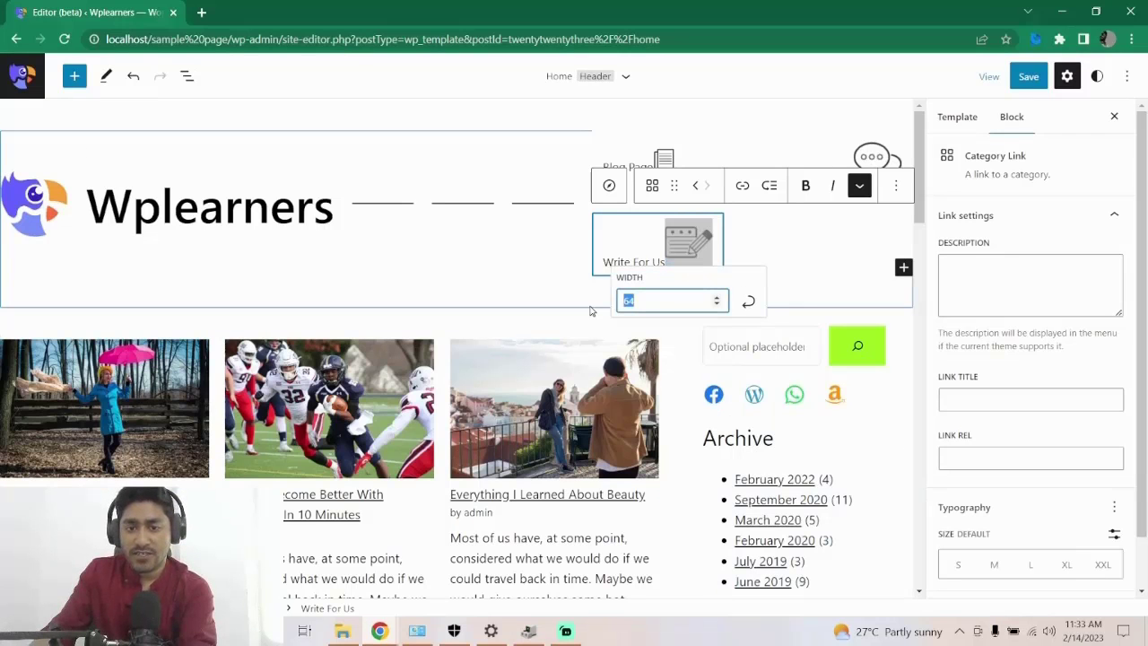
{"action": "type", "text": "30"}
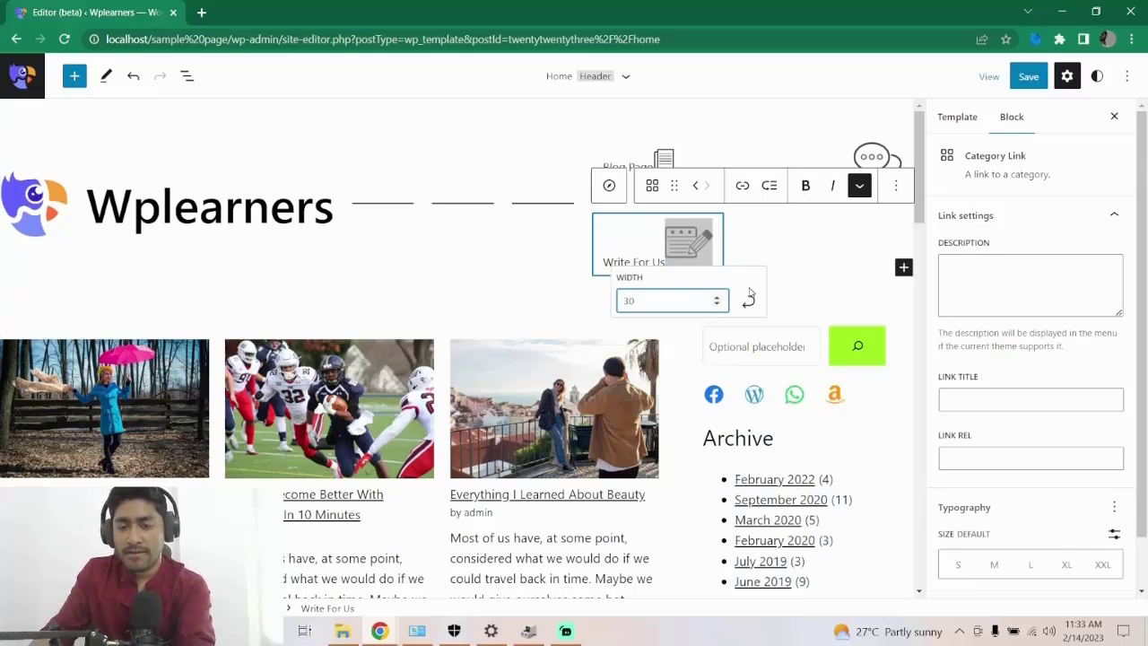
{"action": "key", "text": "Return"}
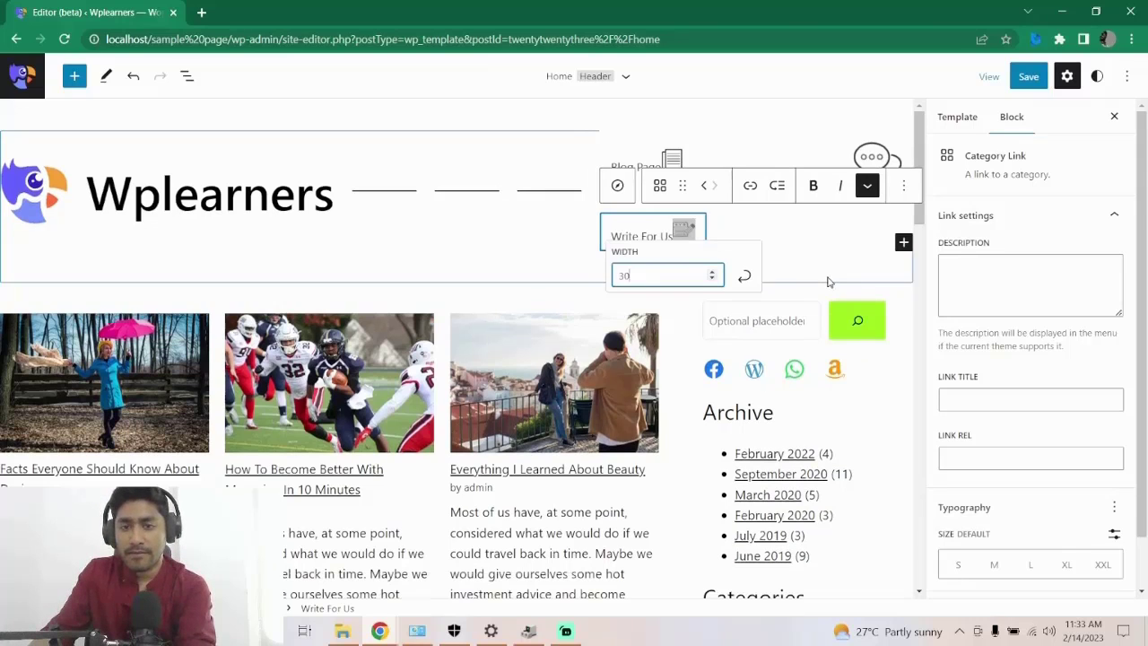
Set the width of the inline icon beside the Contact Us link to 30.
{"action": "left_click", "coordinate": [889, 150]}
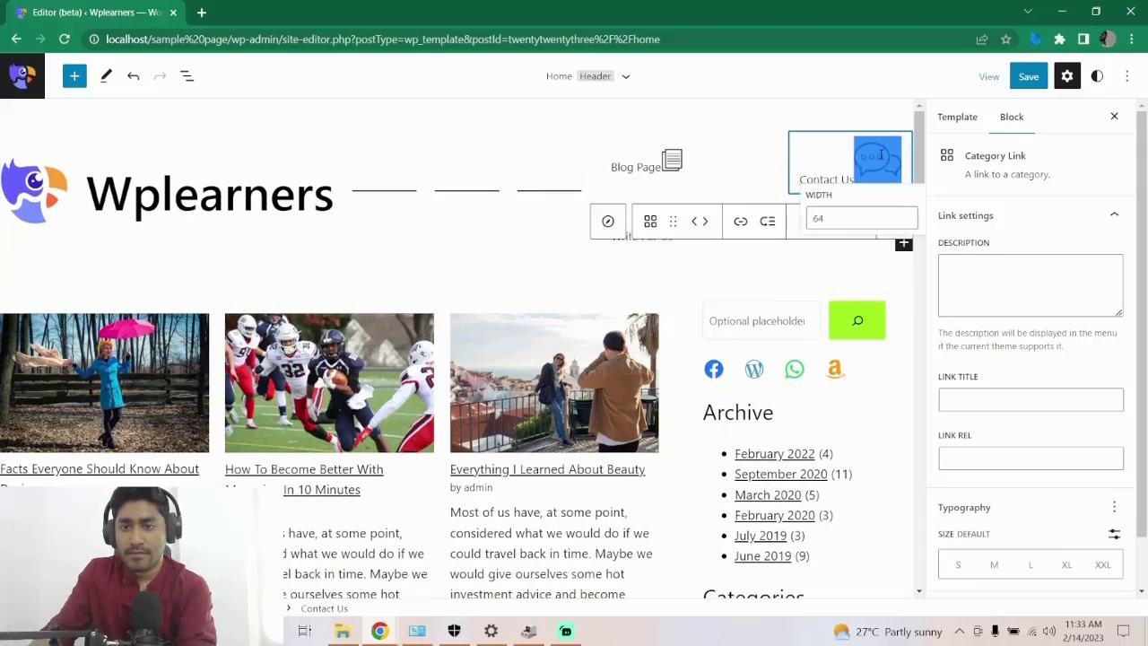
{"action": "left_click", "coordinate": [785, 221]}
{"action": "left_click", "coordinate": [882, 157]}
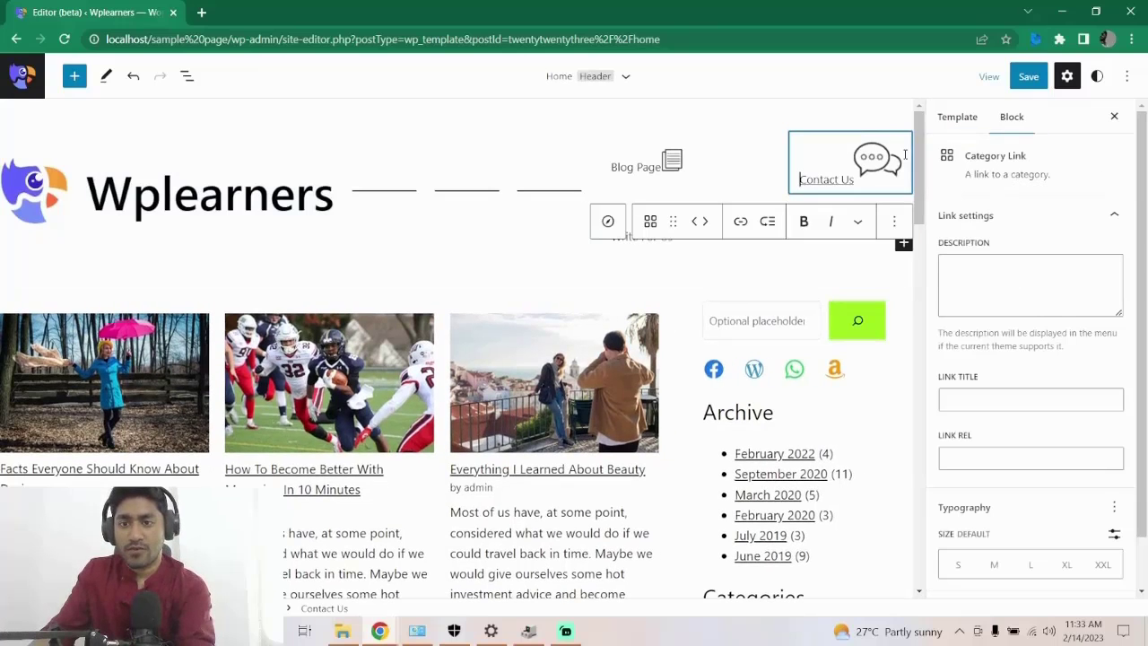
{"action": "double_click", "coordinate": [810, 218]}
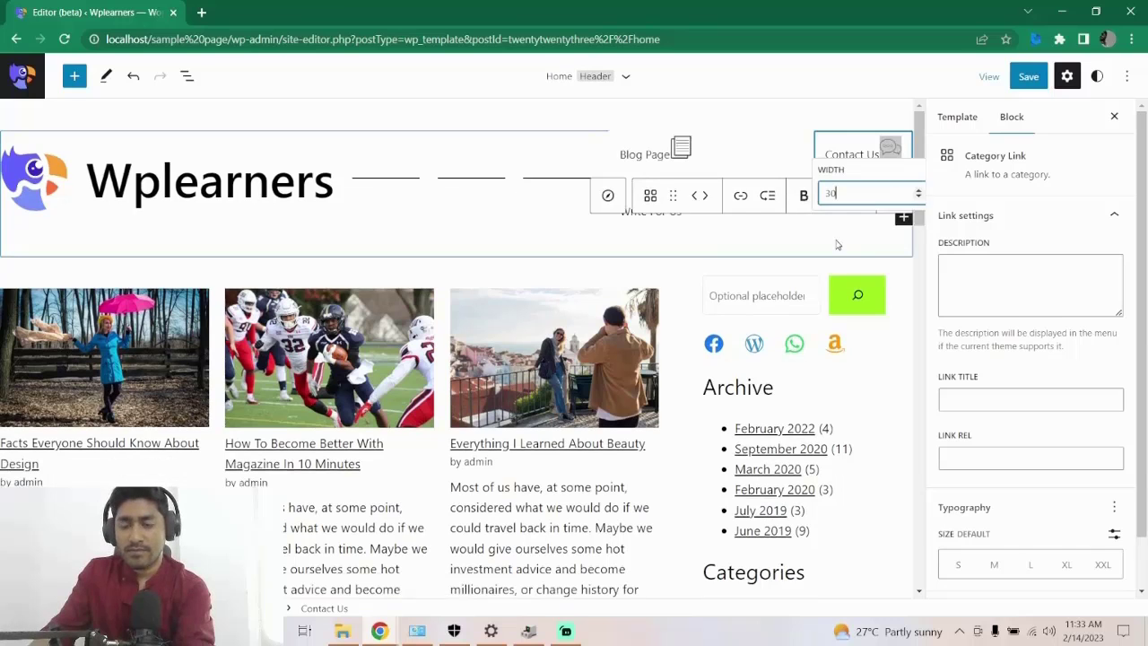
{"action": "left_click", "coordinate": [854, 248]}
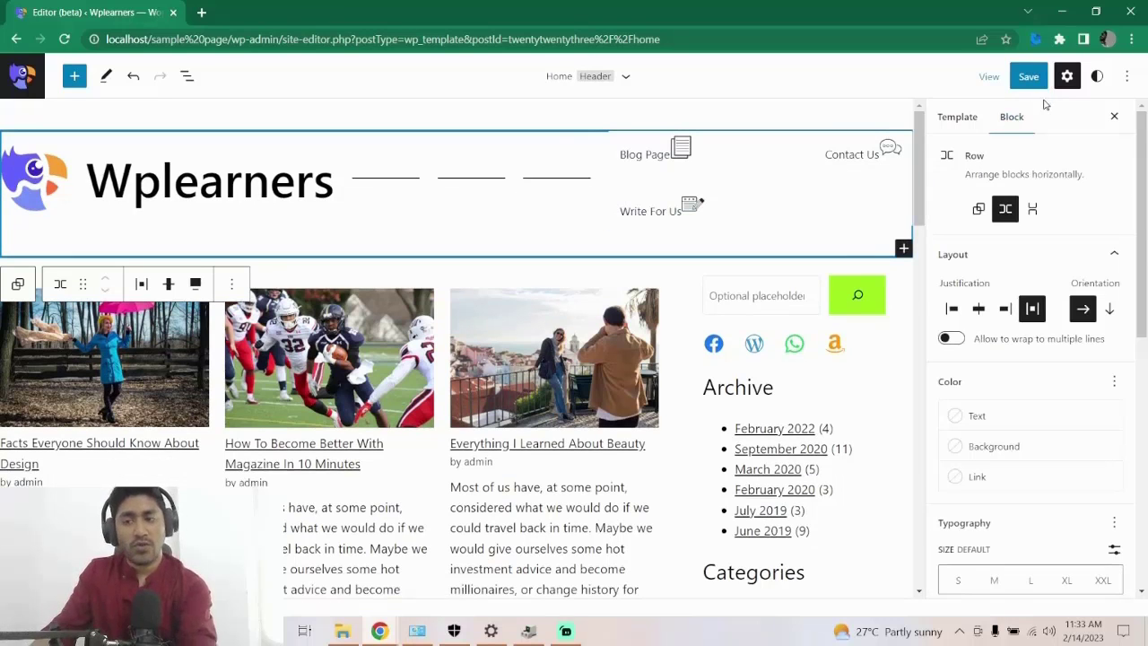
View the header at full width, then select its Navigation block and show the block's settings.
{"action": "left_click", "coordinate": [1114, 116]}
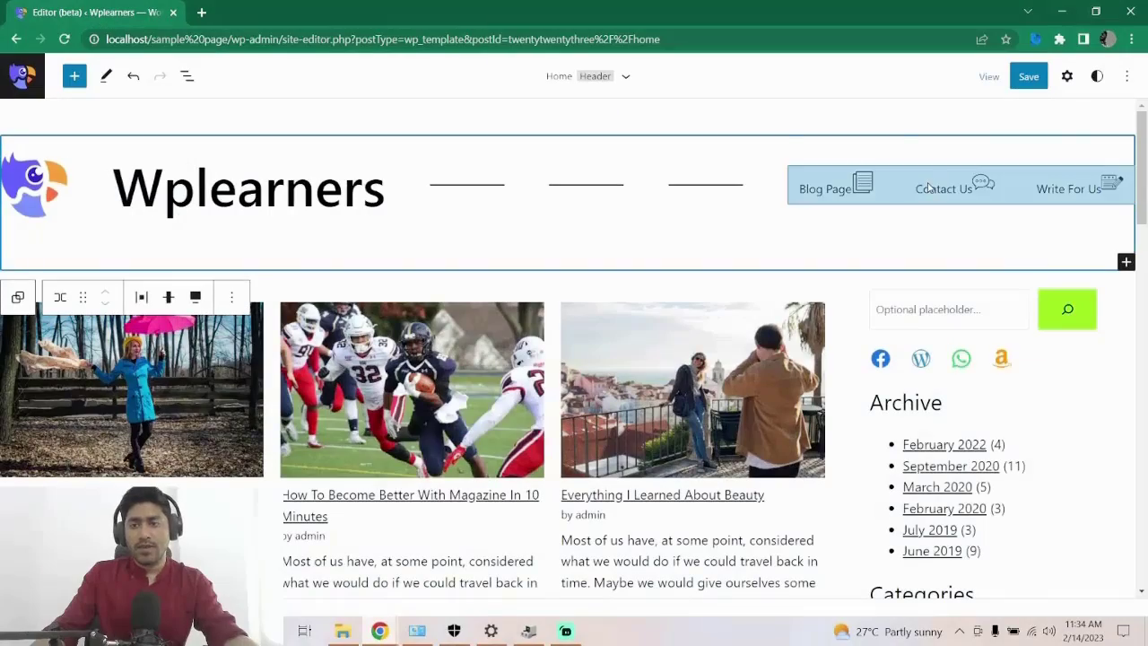
{"action": "left_click", "coordinate": [959, 187]}
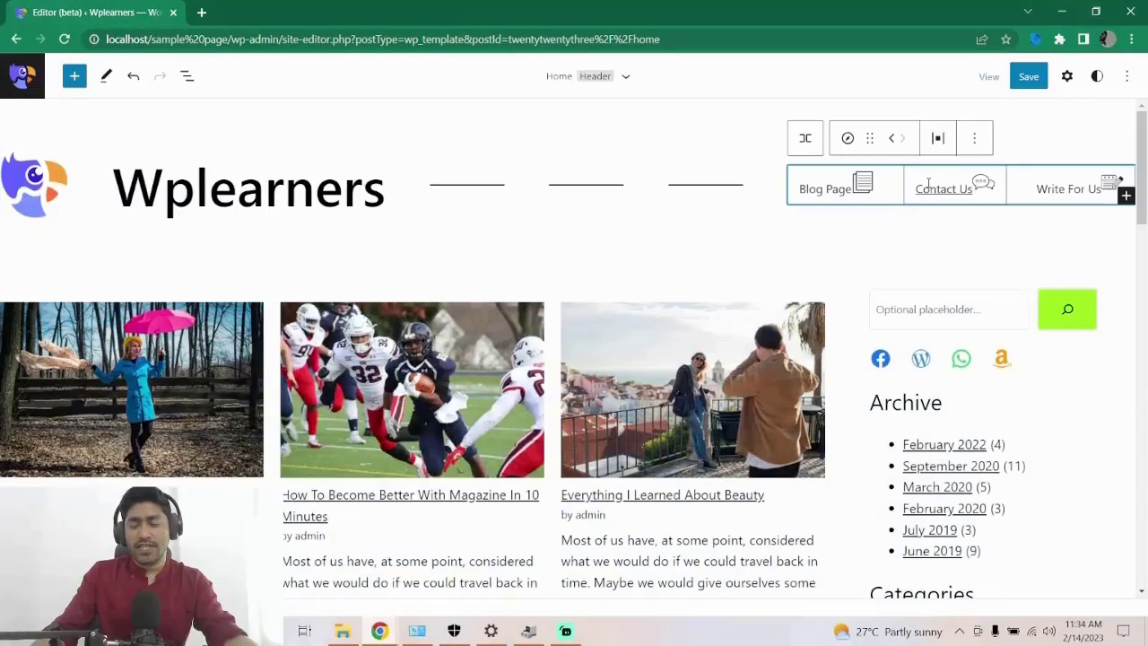
{"action": "left_click", "coordinate": [1066, 77]}
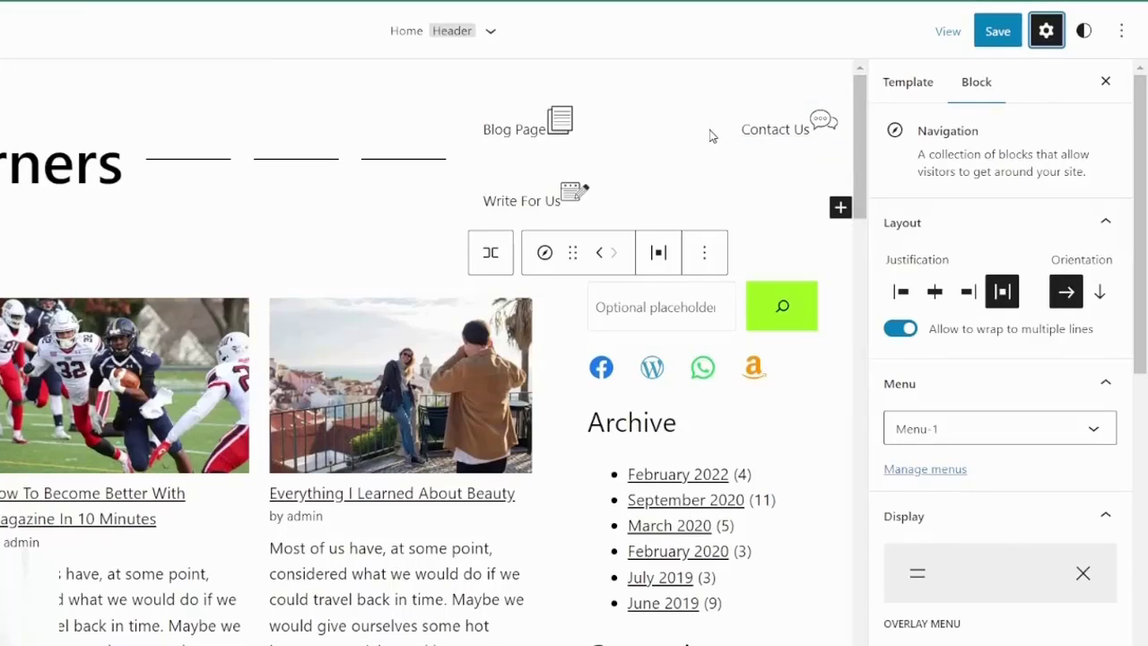
{"action": "left_click", "coordinate": [820, 155]}
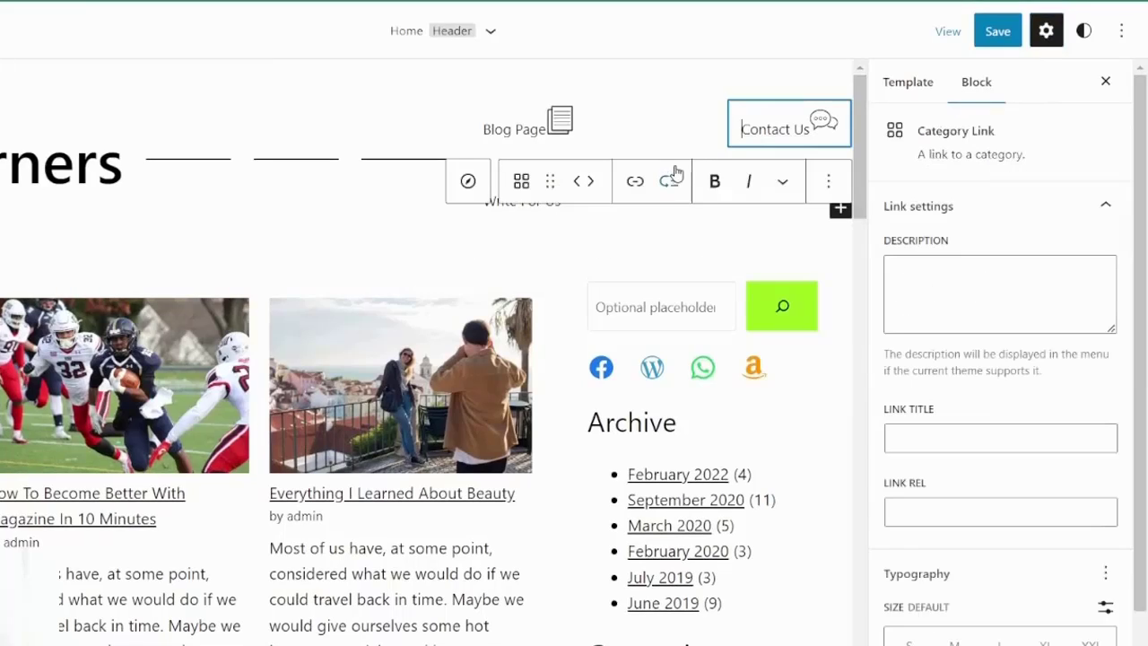
{"action": "left_click", "coordinate": [466, 180]}
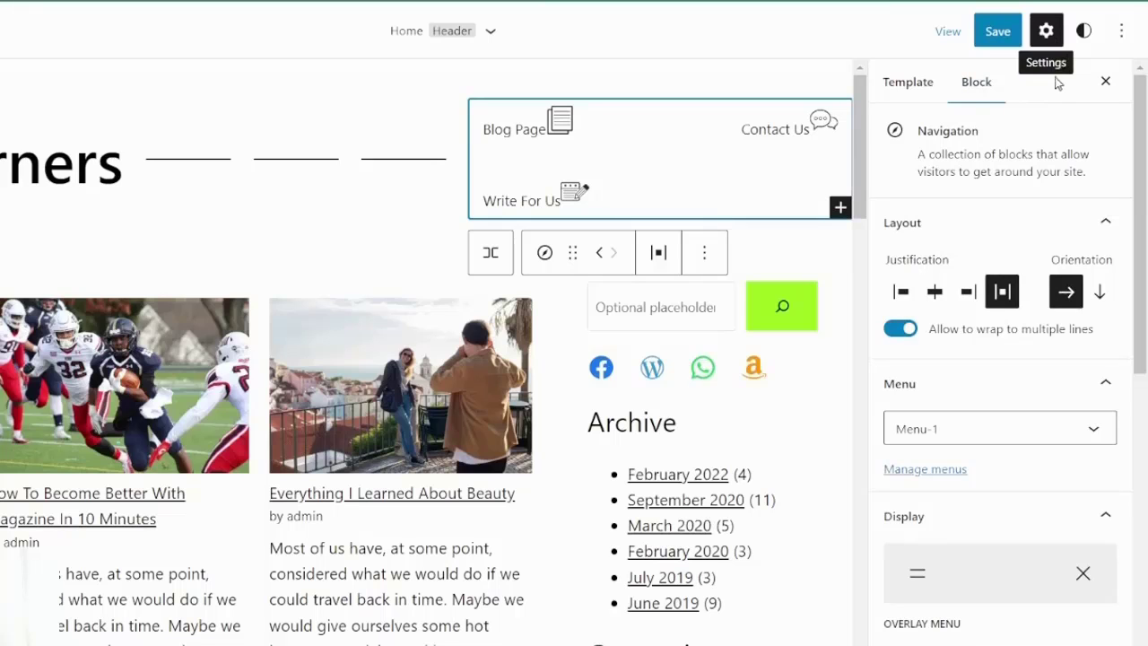
{"action": "scroll", "coordinate": [1040, 108], "scroll_direction": "down", "scroll_amount": 2}
{"action": "scroll", "coordinate": [1025, 123], "scroll_direction": "up", "scroll_amount": 2}
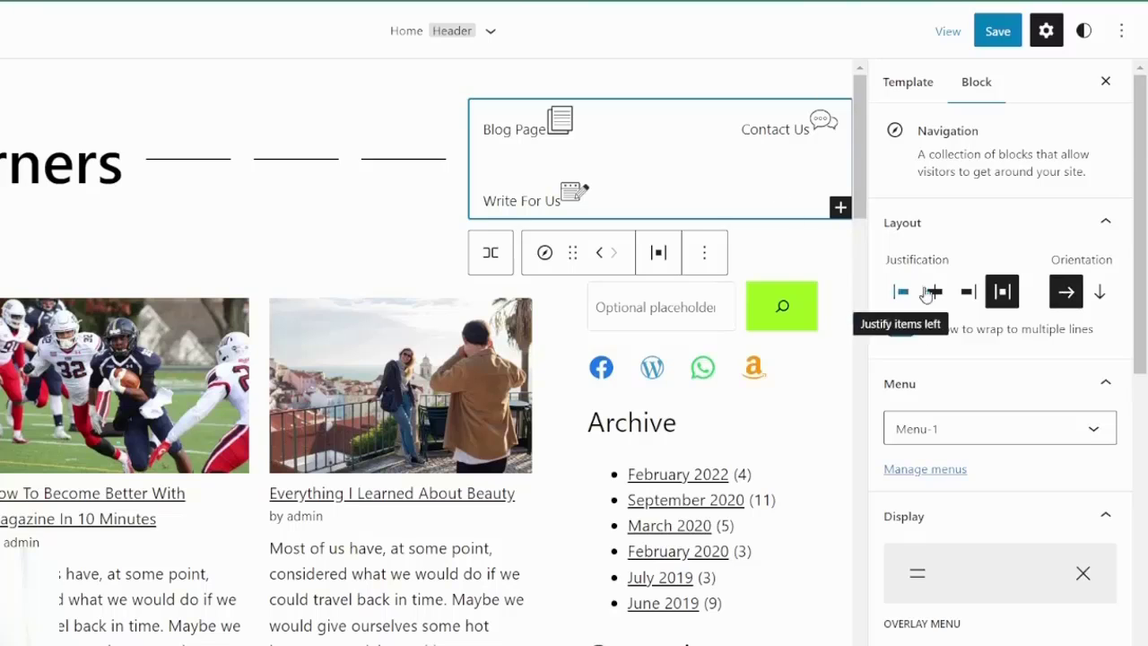
Try the header menu in vertical orientation, restore it to horizontal and justify its items right.
{"action": "left_click", "coordinate": [1102, 292]}
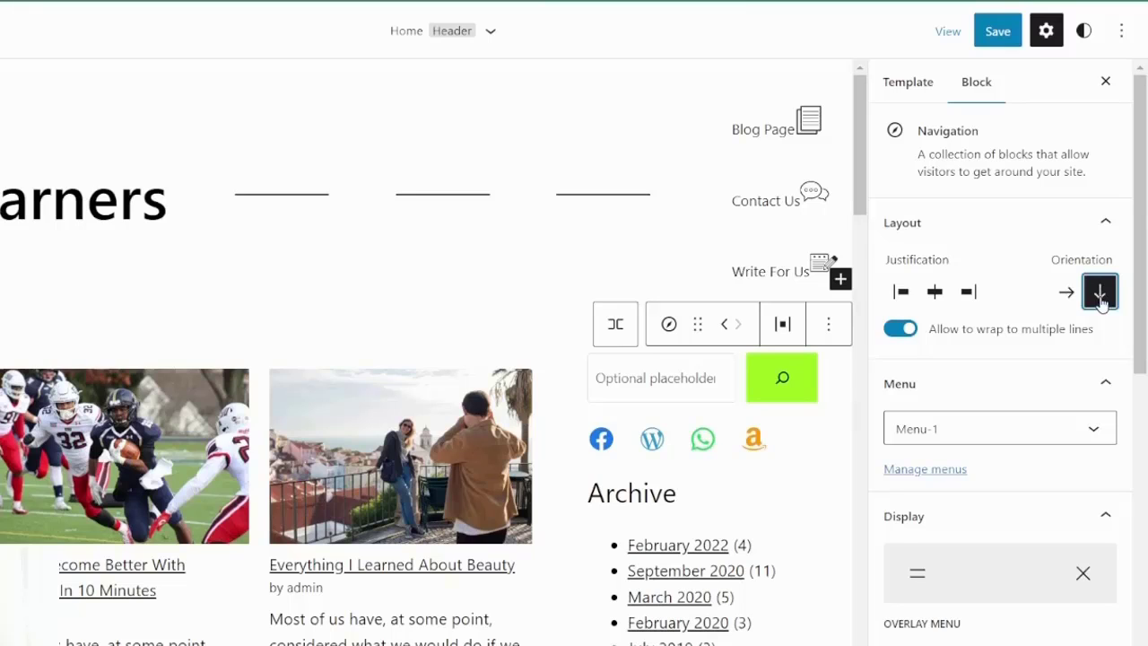
{"action": "left_click", "coordinate": [1065, 291]}
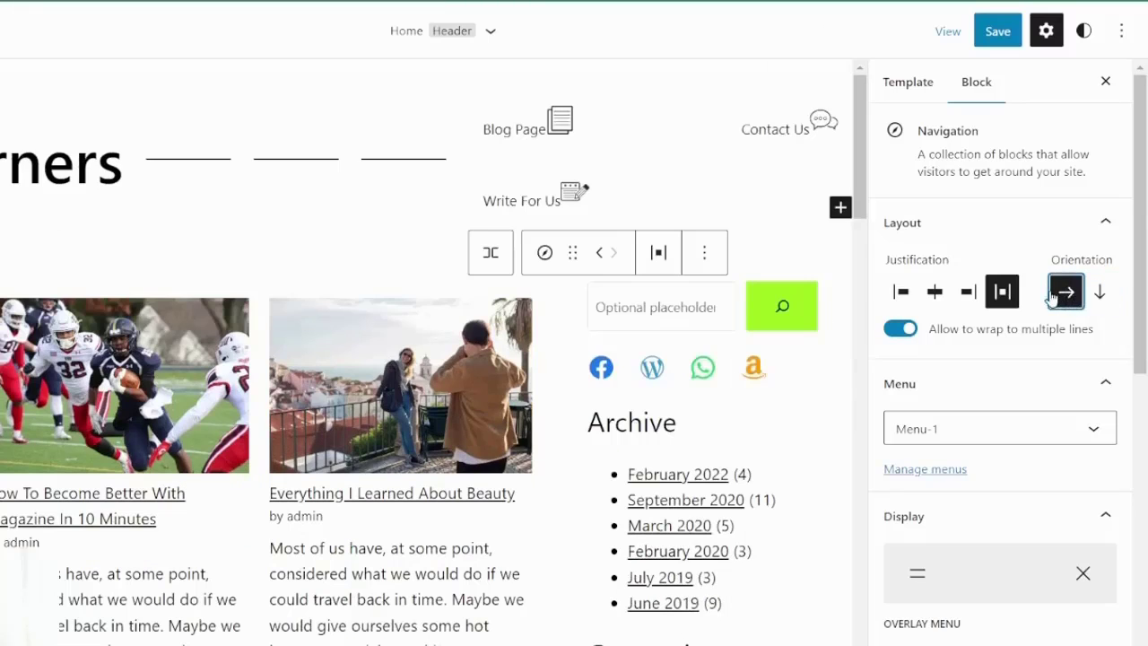
{"action": "left_click", "coordinate": [967, 294]}
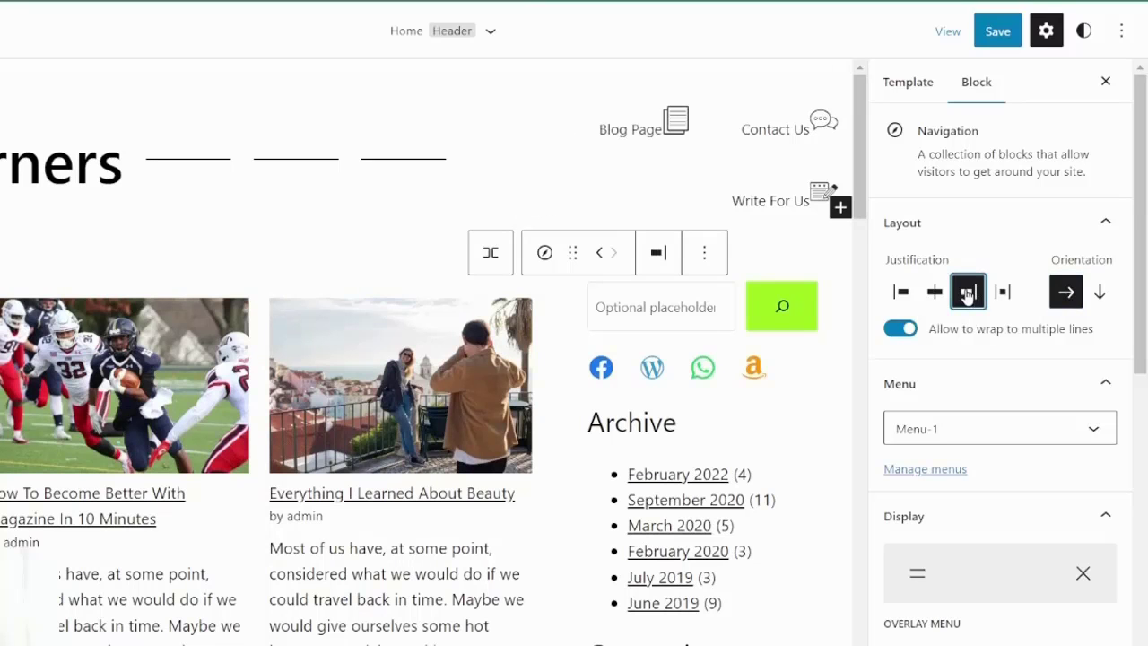
{"action": "left_click", "coordinate": [1105, 81]}
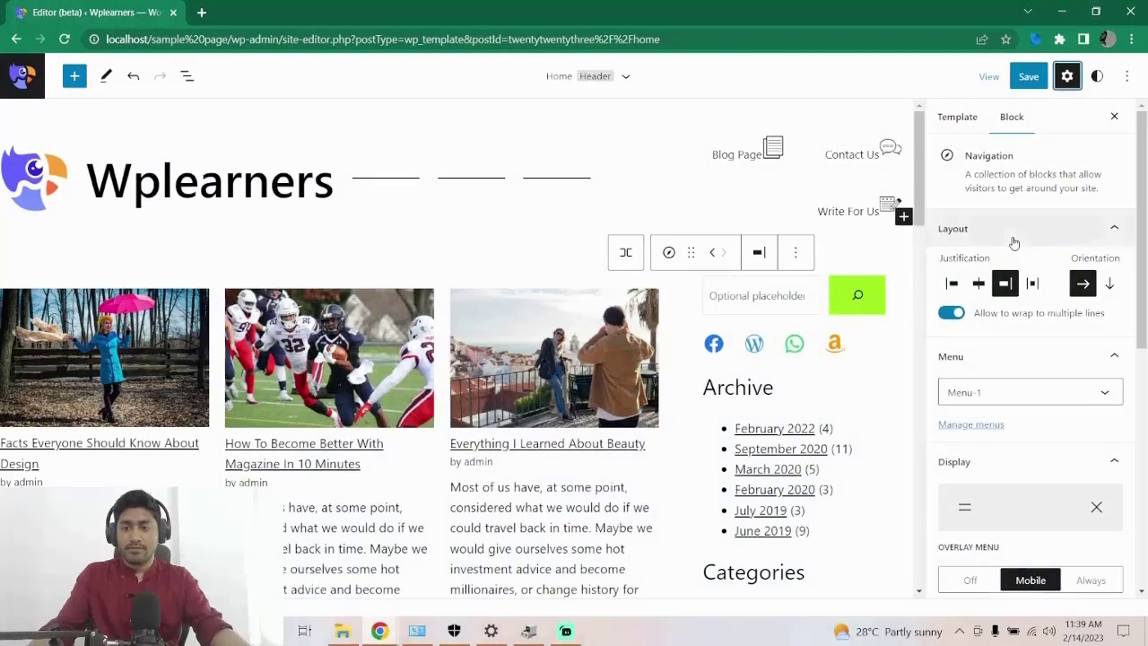
Examine the header Navigation block's menu, overlay, color and typography settings, including the text and background color palettes.
{"action": "scroll", "coordinate": [1012, 235], "scroll_direction": "down", "scroll_amount": 2}
{"action": "scroll", "coordinate": [1013, 235], "scroll_direction": "down", "scroll_amount": 1}
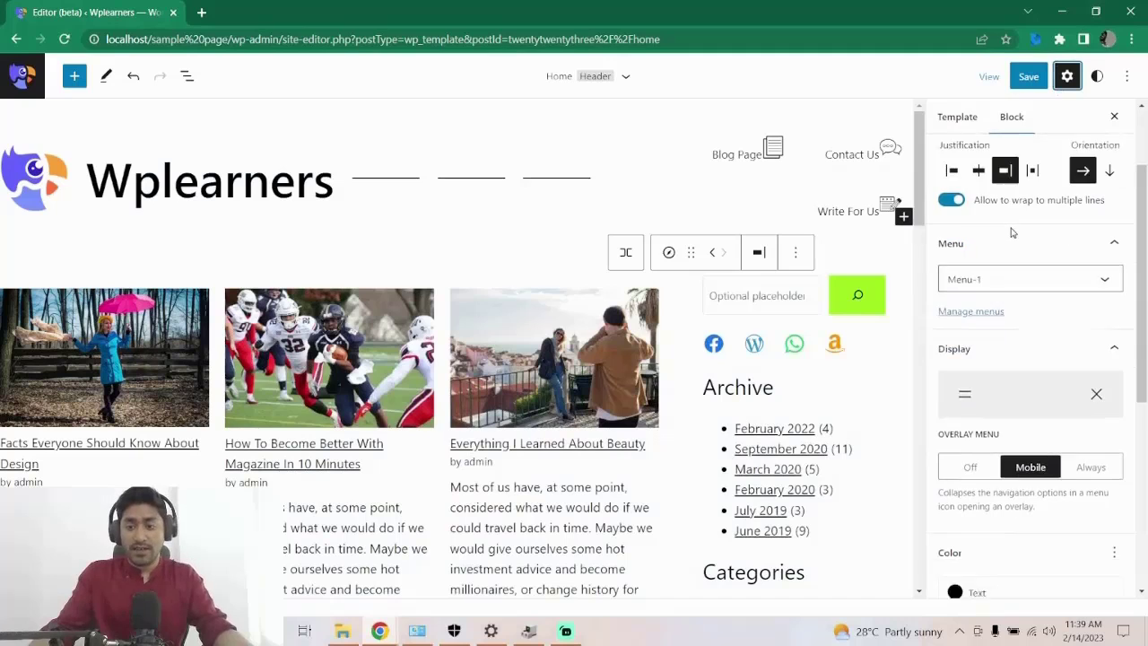
{"action": "scroll", "coordinate": [1015, 260], "scroll_direction": "down", "scroll_amount": 3}
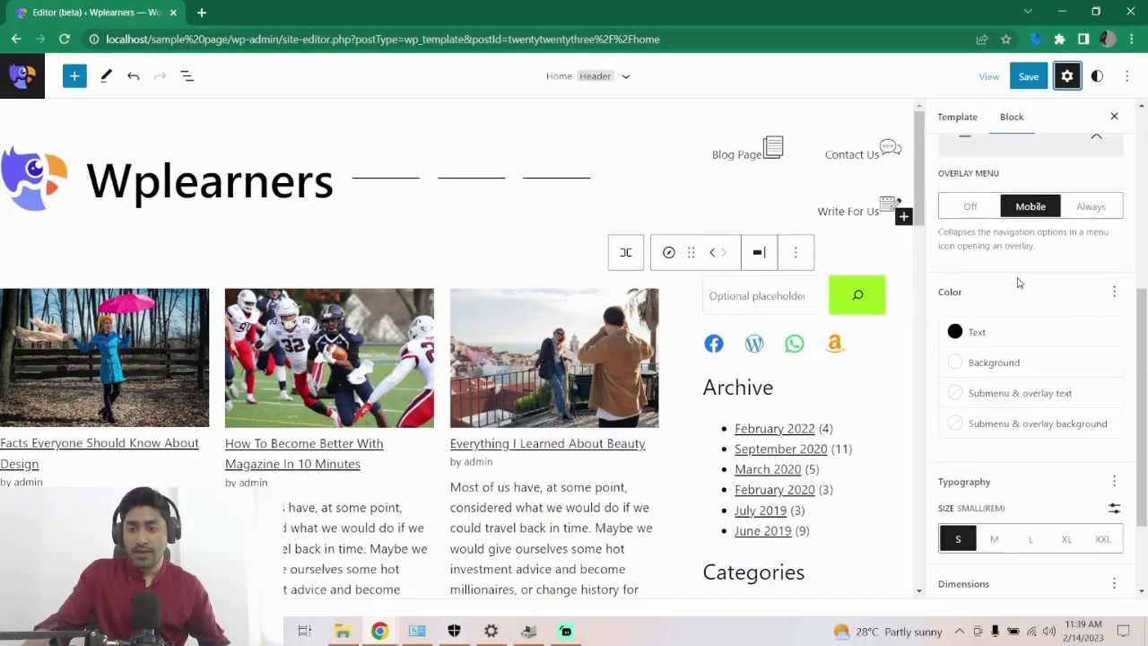
{"action": "scroll", "coordinate": [1017, 285], "scroll_direction": "up", "scroll_amount": 5}
{"action": "scroll", "coordinate": [1054, 236], "scroll_direction": "down", "scroll_amount": 5}
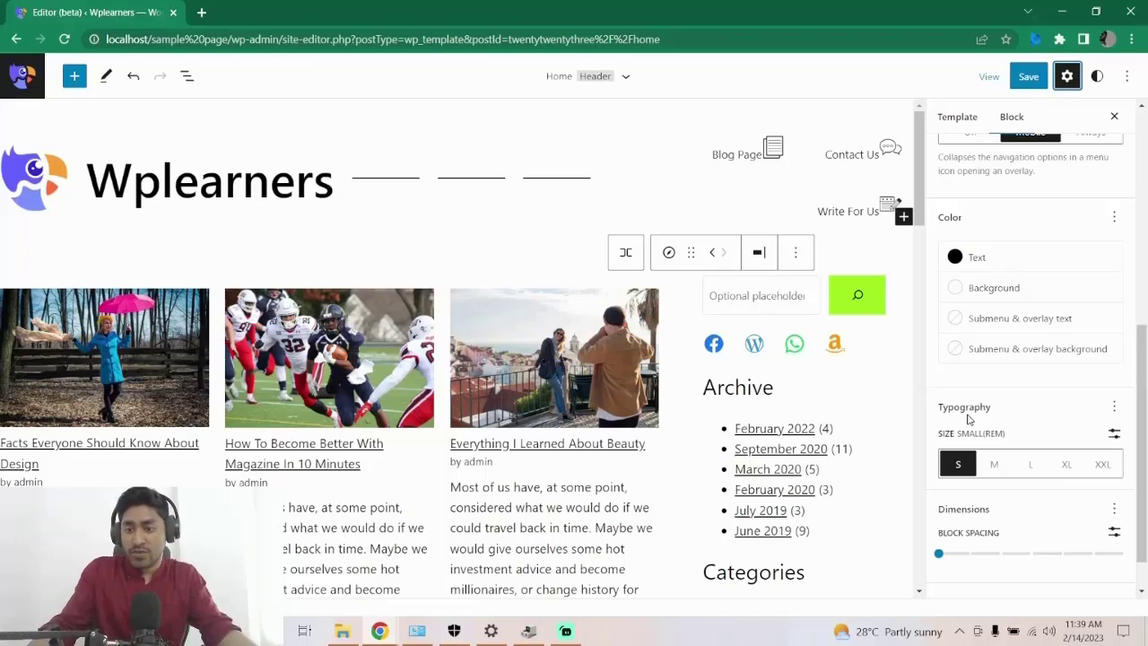
{"action": "left_click", "coordinate": [990, 257]}
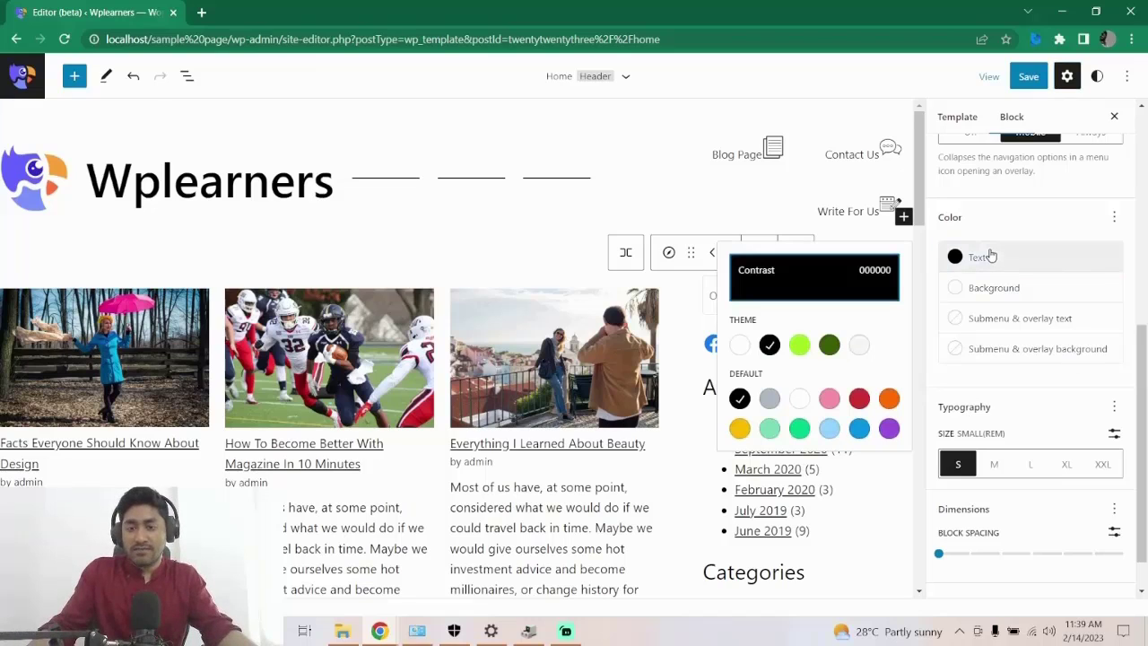
{"action": "left_click", "coordinate": [991, 287]}
{"action": "left_click", "coordinate": [991, 287]}
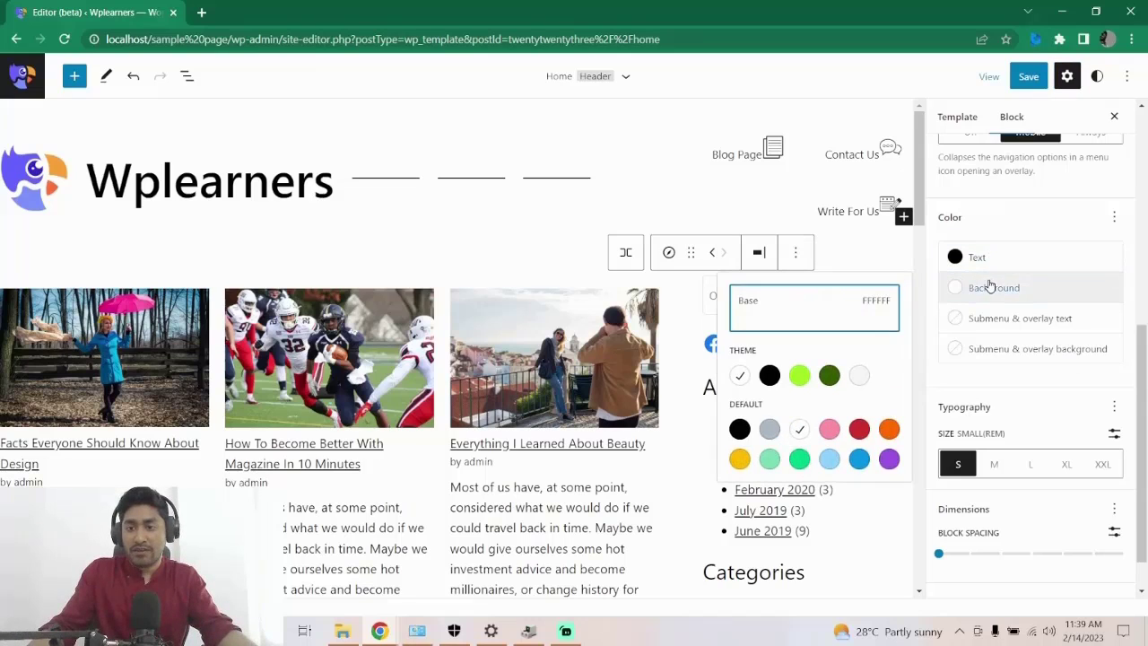
{"action": "left_click", "coordinate": [994, 287]}
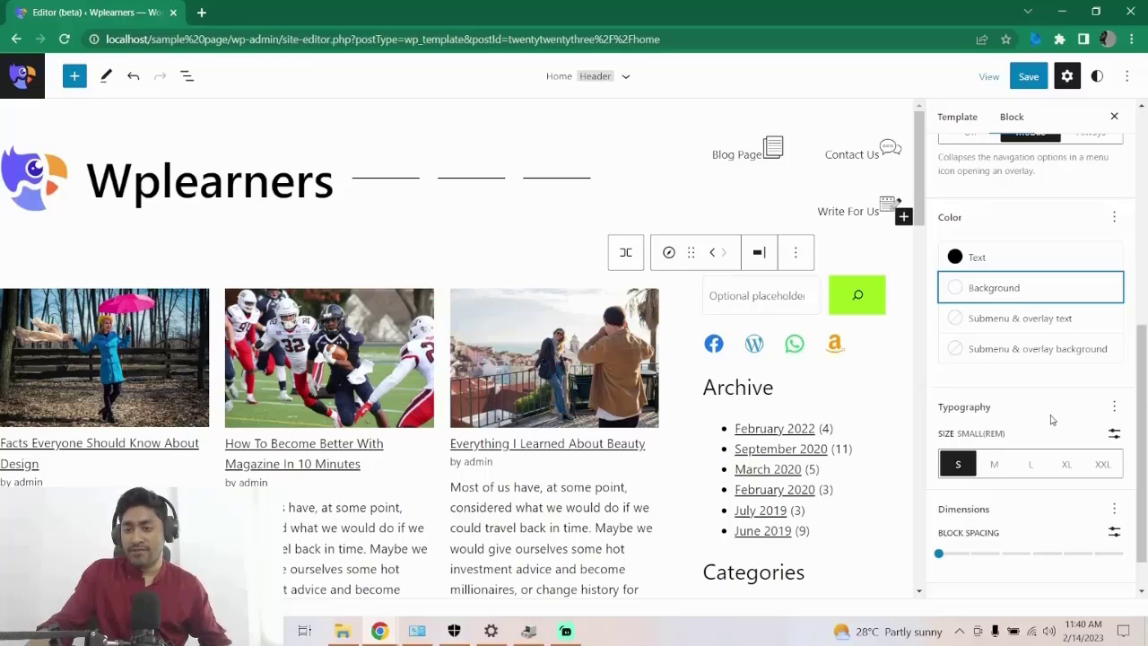
Add the font family, appearance and line height controls to the Navigation block's typography settings and reset its font size to default.
{"action": "left_click", "coordinate": [1113, 408]}
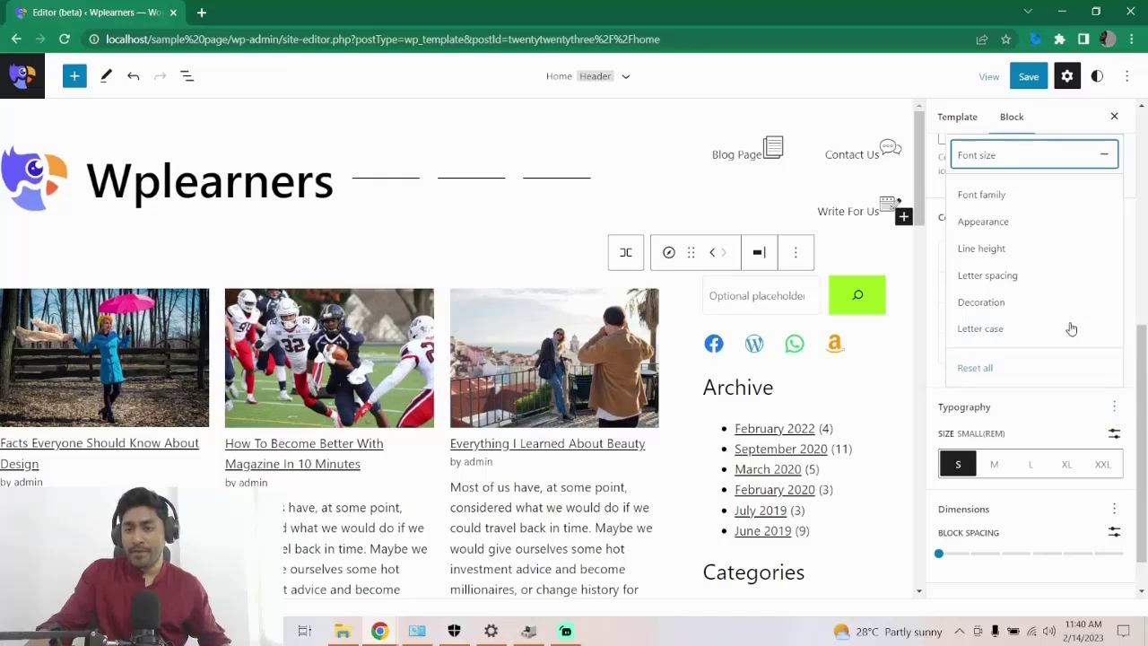
{"action": "left_click", "coordinate": [1020, 195]}
{"action": "left_click", "coordinate": [1019, 223]}
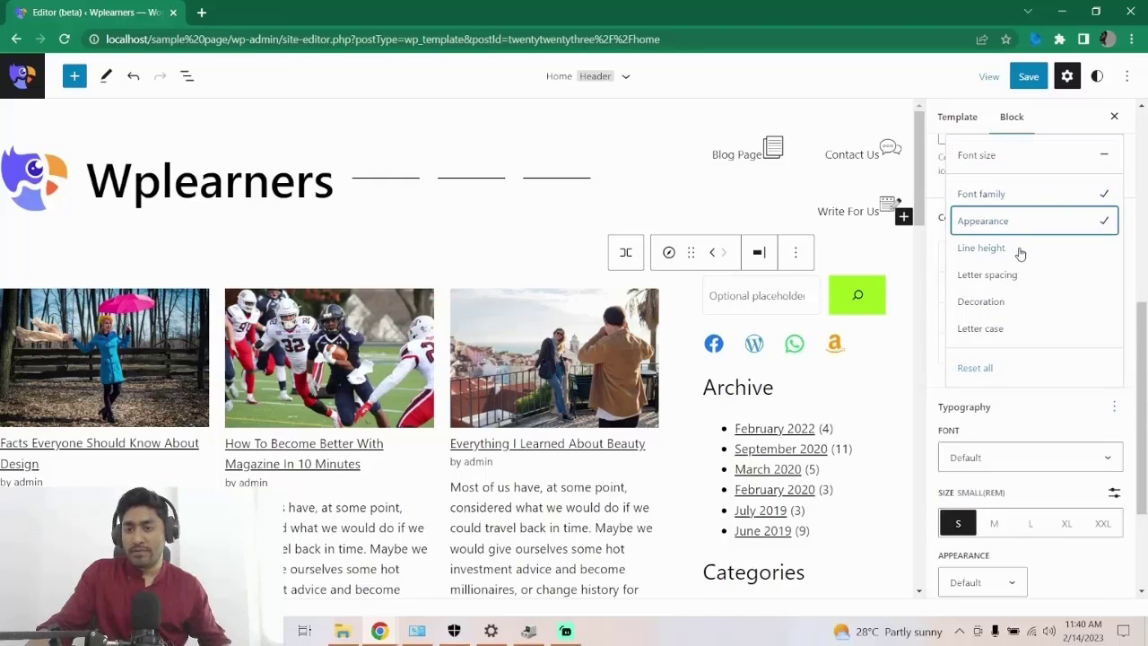
{"action": "left_click", "coordinate": [1021, 248]}
{"action": "scroll", "coordinate": [1016, 484], "scroll_direction": "down", "scroll_amount": 2}
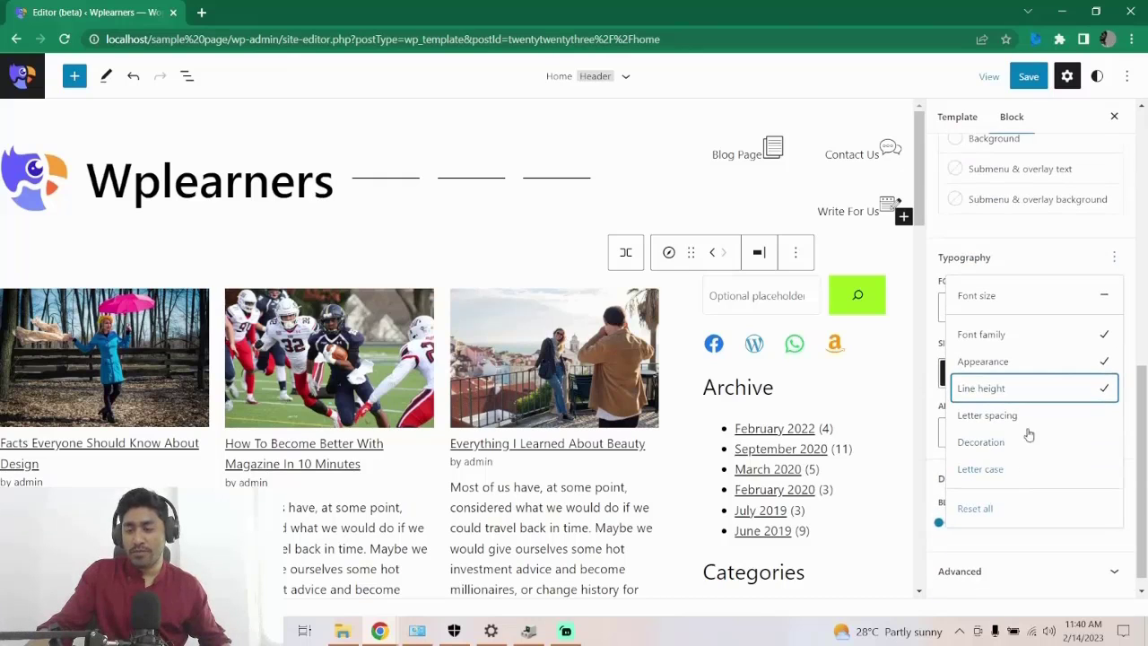
{"action": "left_click", "coordinate": [1108, 296]}
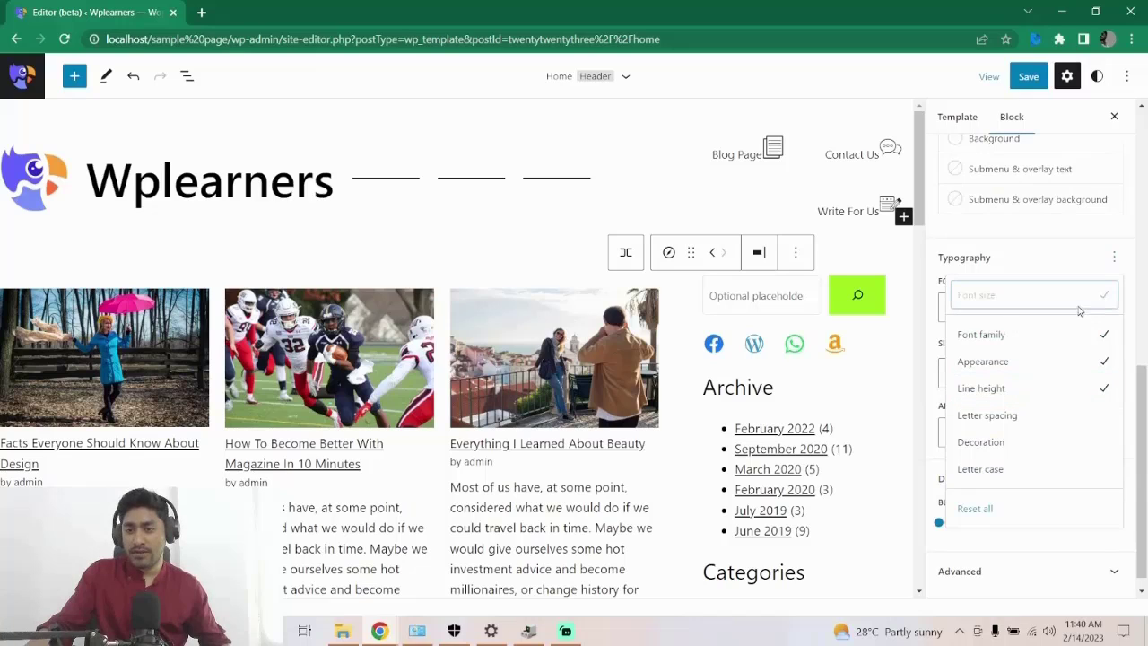
{"action": "left_click", "coordinate": [1113, 262]}
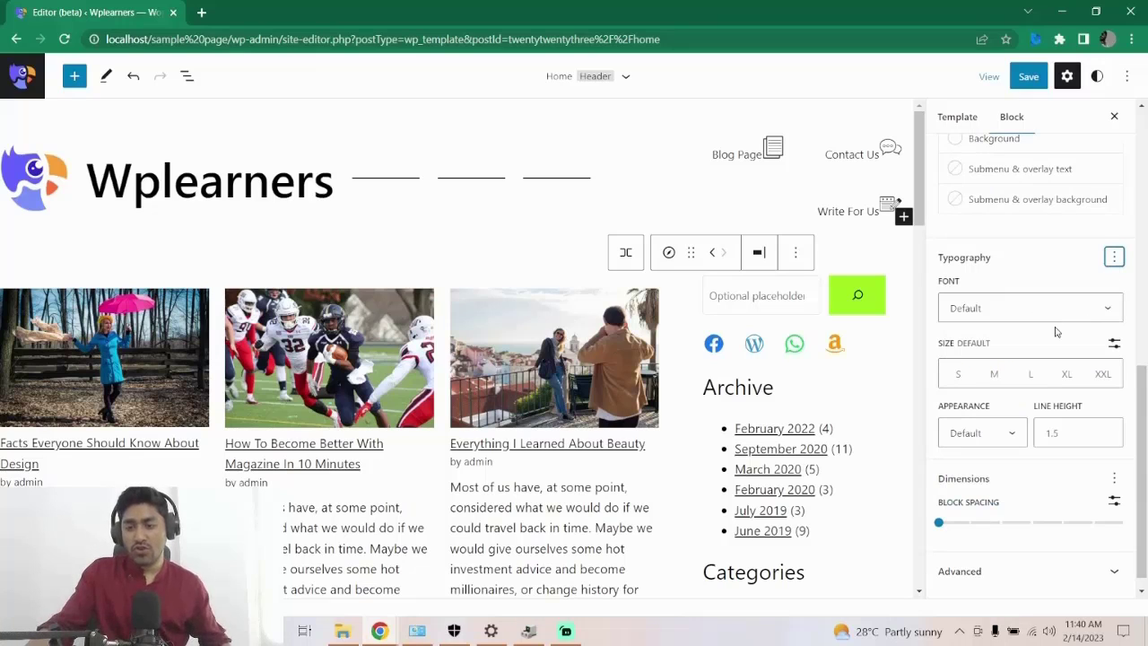
Look at the font choices for the header menu's text.
{"action": "scroll", "coordinate": [1055, 335], "scroll_direction": "down", "scroll_amount": 1}
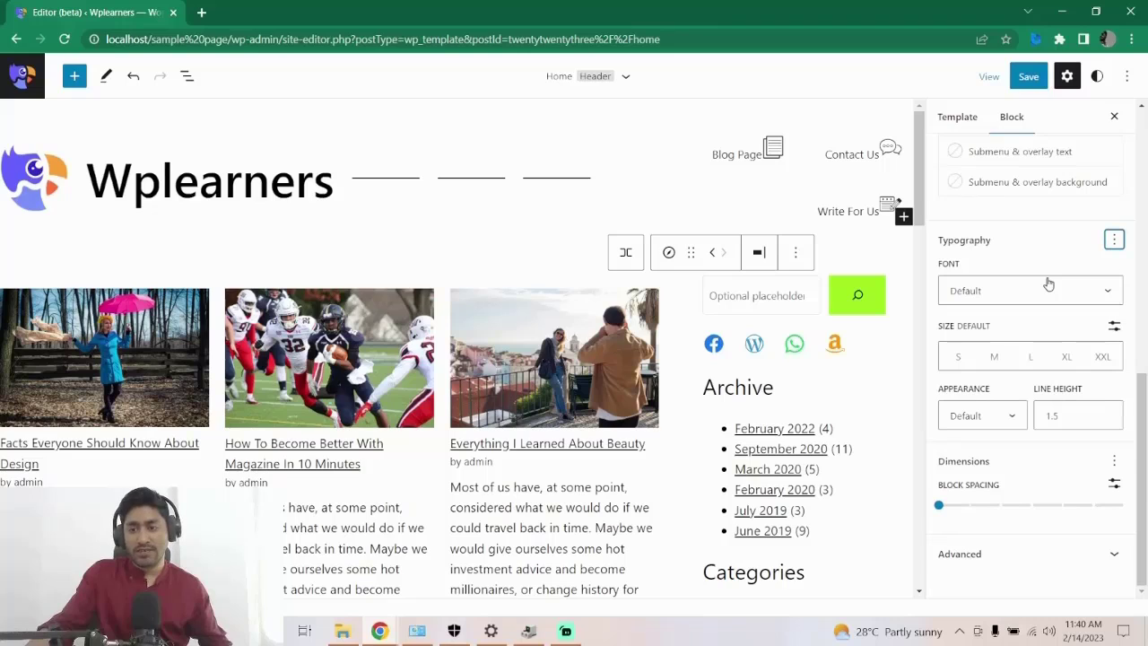
{"action": "left_click", "coordinate": [1037, 296]}
{"action": "left_click", "coordinate": [1037, 300]}
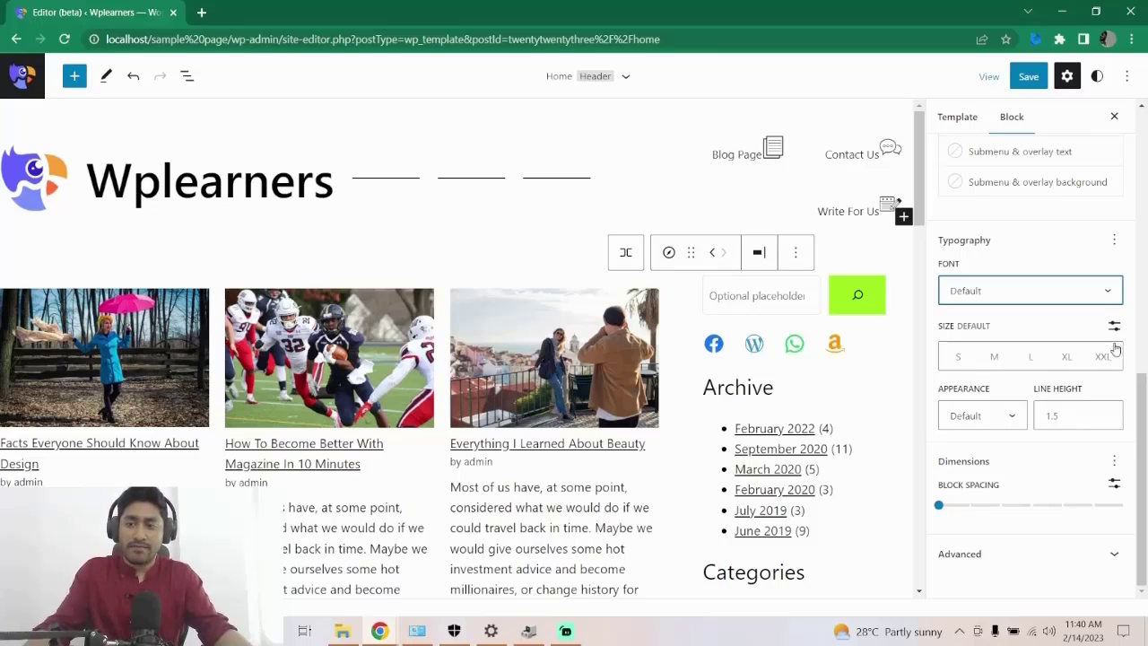
Set the header Navigation block's overlay menu to Always.
{"action": "left_click", "coordinate": [1117, 244]}
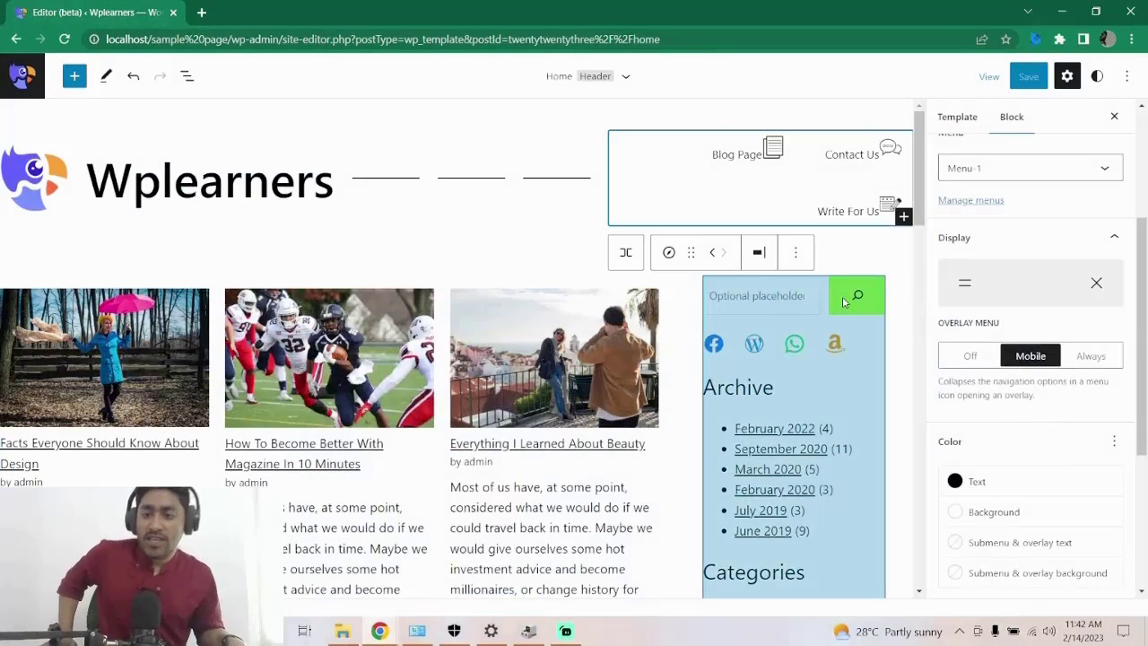
{"action": "scroll", "coordinate": [1071, 194], "scroll_direction": "up", "scroll_amount": 3}
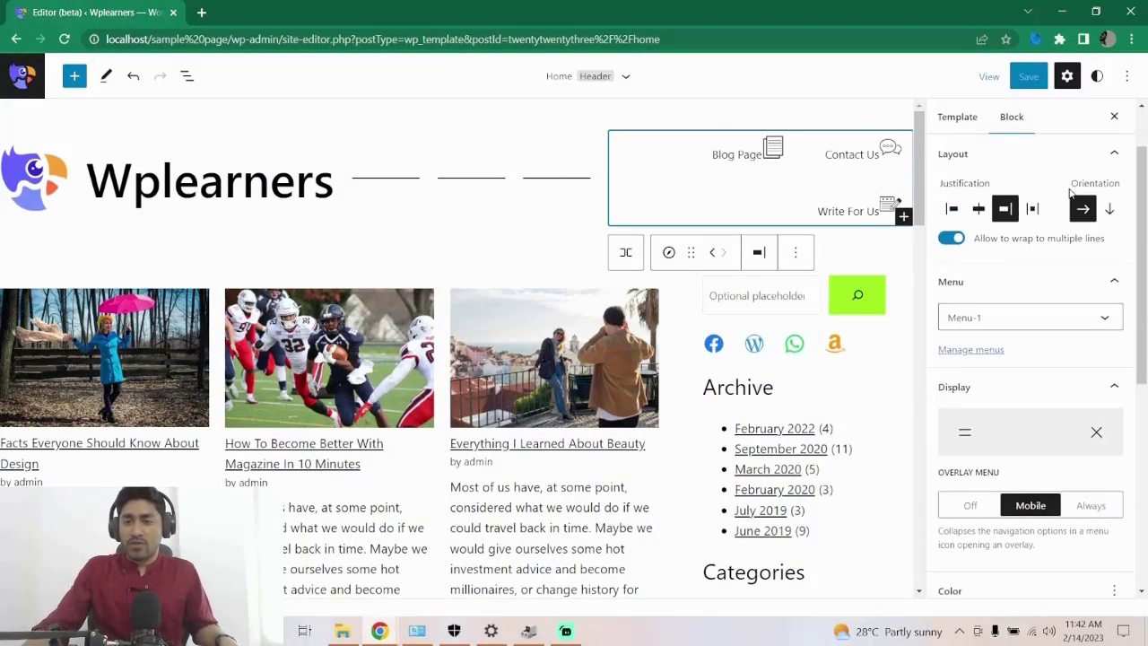
{"action": "scroll", "coordinate": [1071, 237], "scroll_direction": "down", "scroll_amount": 1}
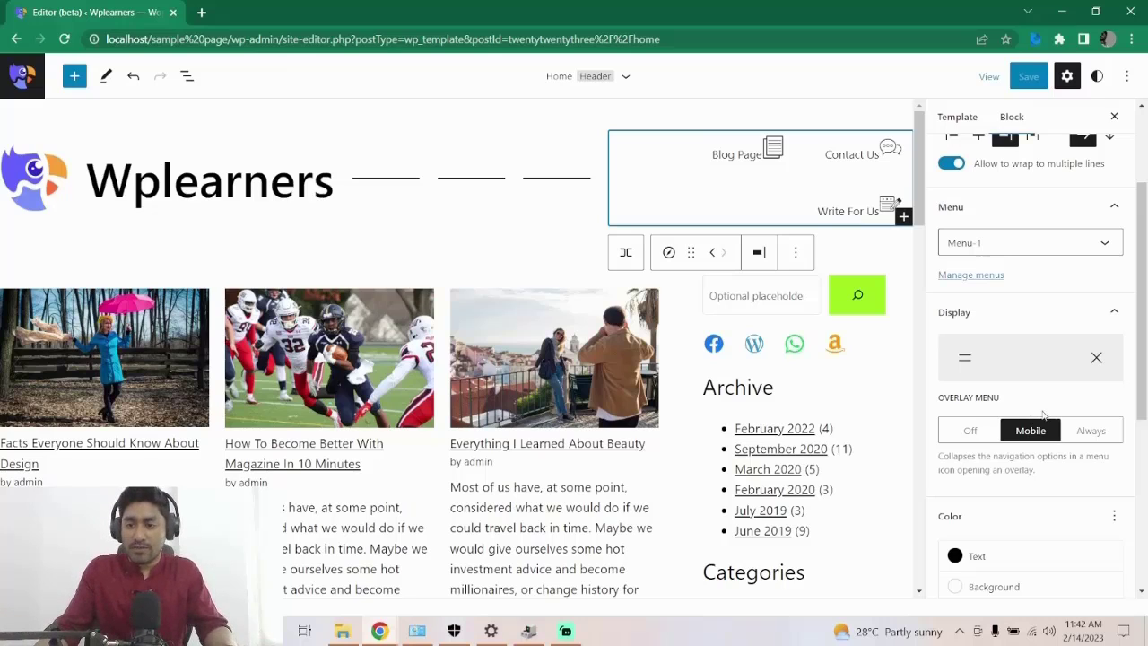
{"action": "scroll", "coordinate": [1032, 414], "scroll_direction": "down", "scroll_amount": 1}
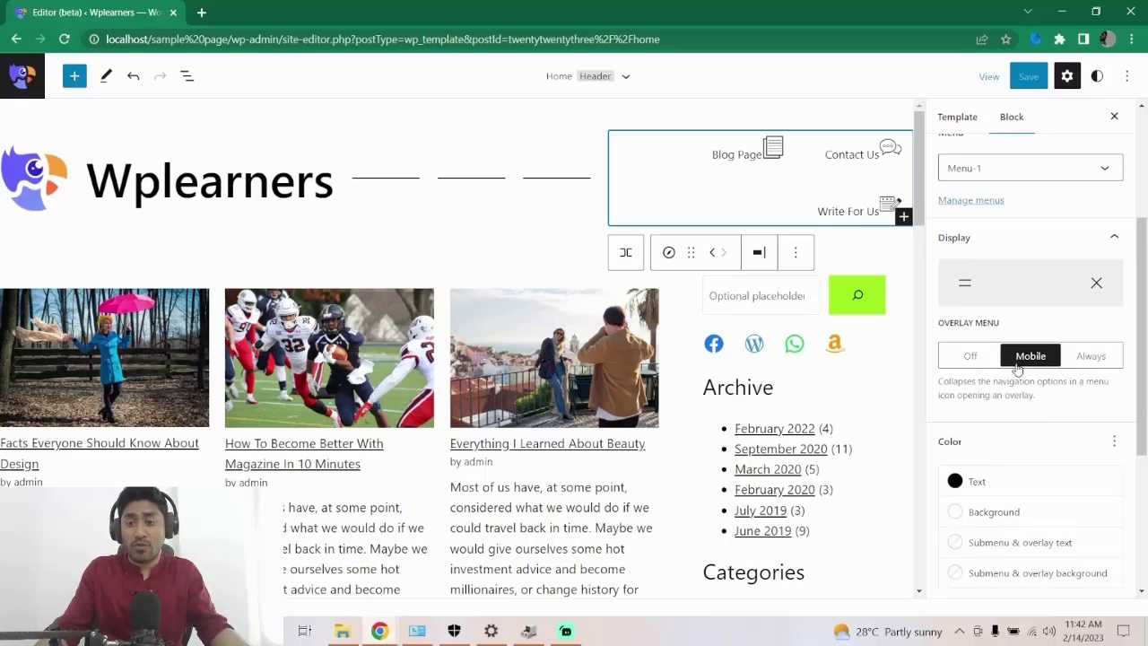
{"action": "left_click", "coordinate": [1086, 359]}
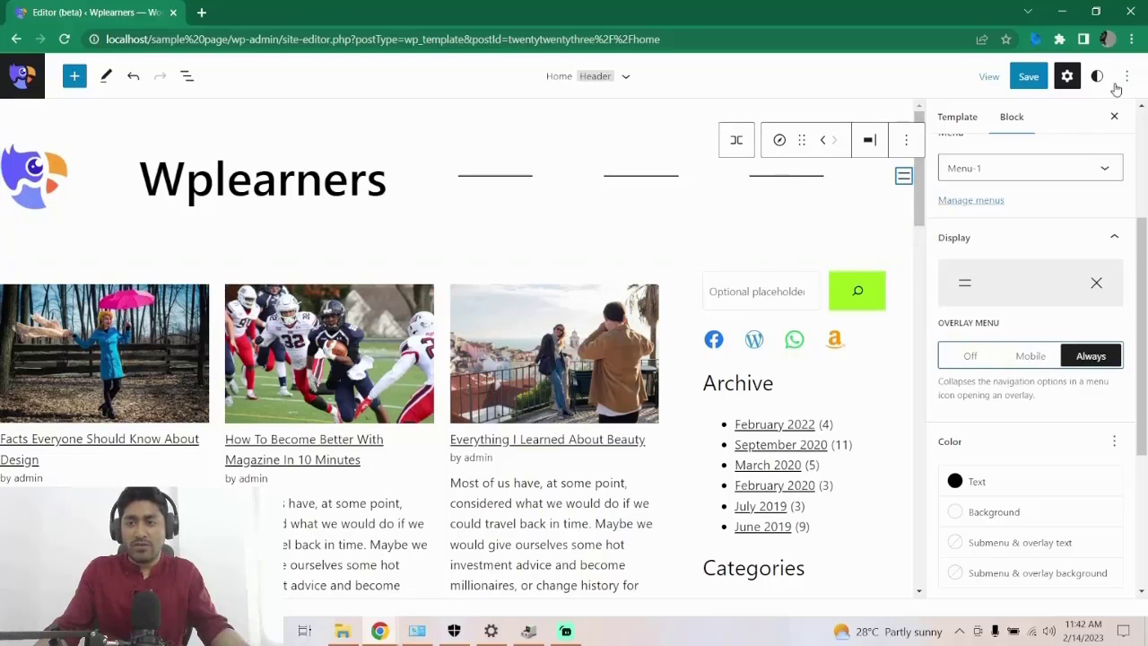
Preview the collapsed header menu on the wider canvas by opening its overlay, and close the overlay again.
{"action": "left_click", "coordinate": [1111, 116]}
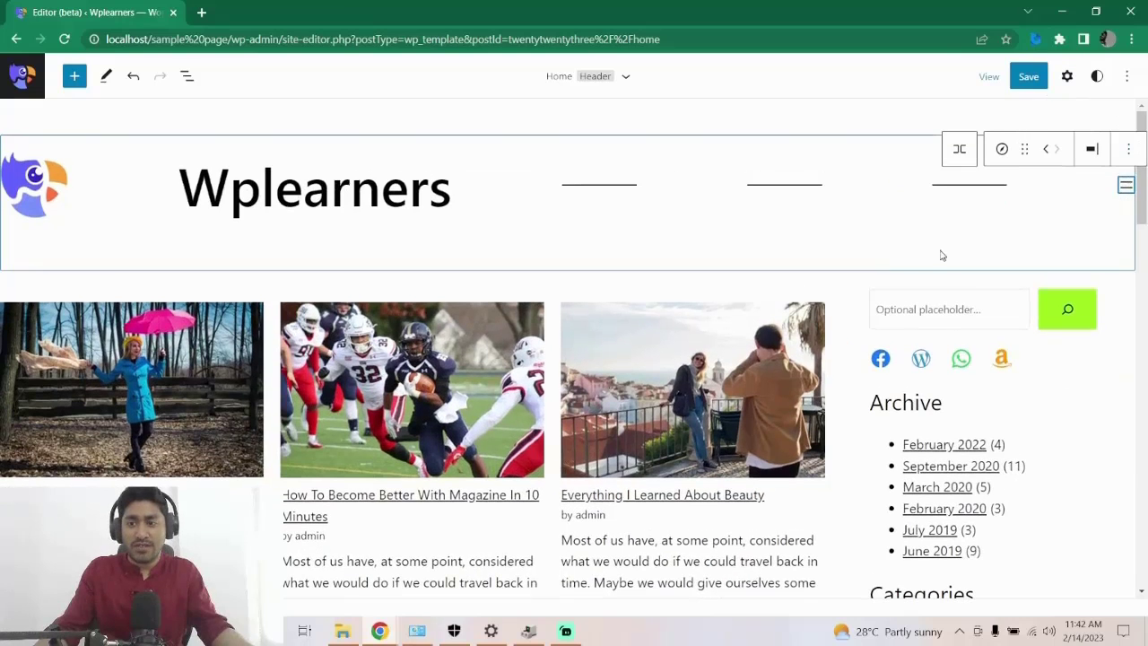
{"action": "left_click", "coordinate": [1113, 350]}
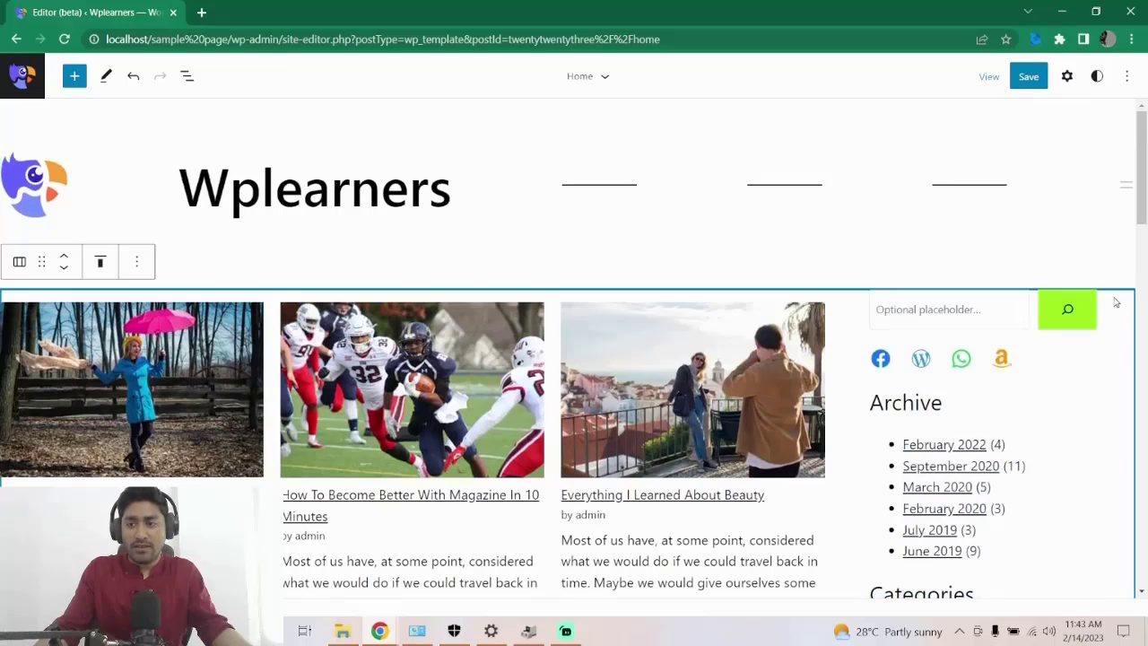
{"action": "left_click", "coordinate": [1127, 191]}
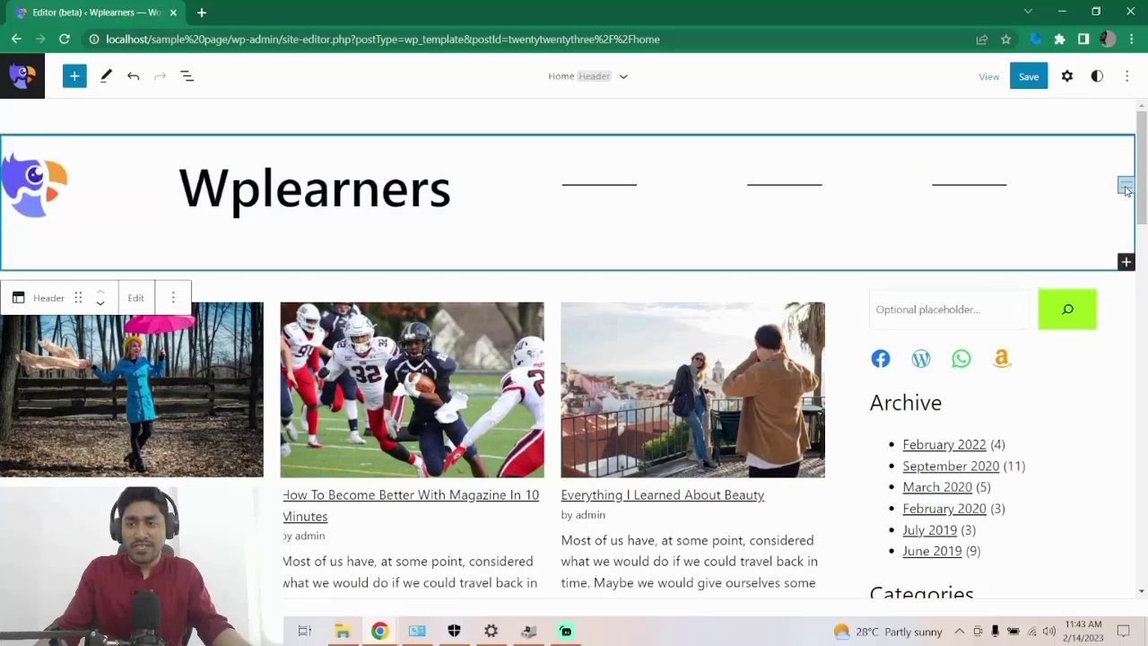
{"action": "left_click", "coordinate": [1127, 191]}
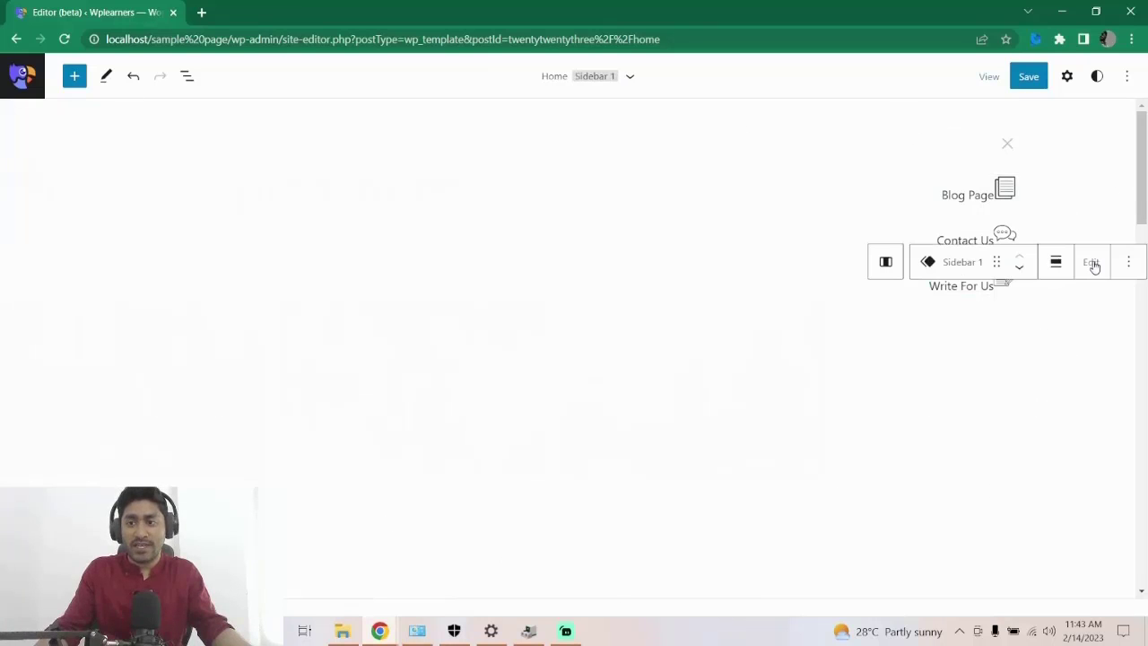
{"action": "left_click", "coordinate": [1007, 154]}
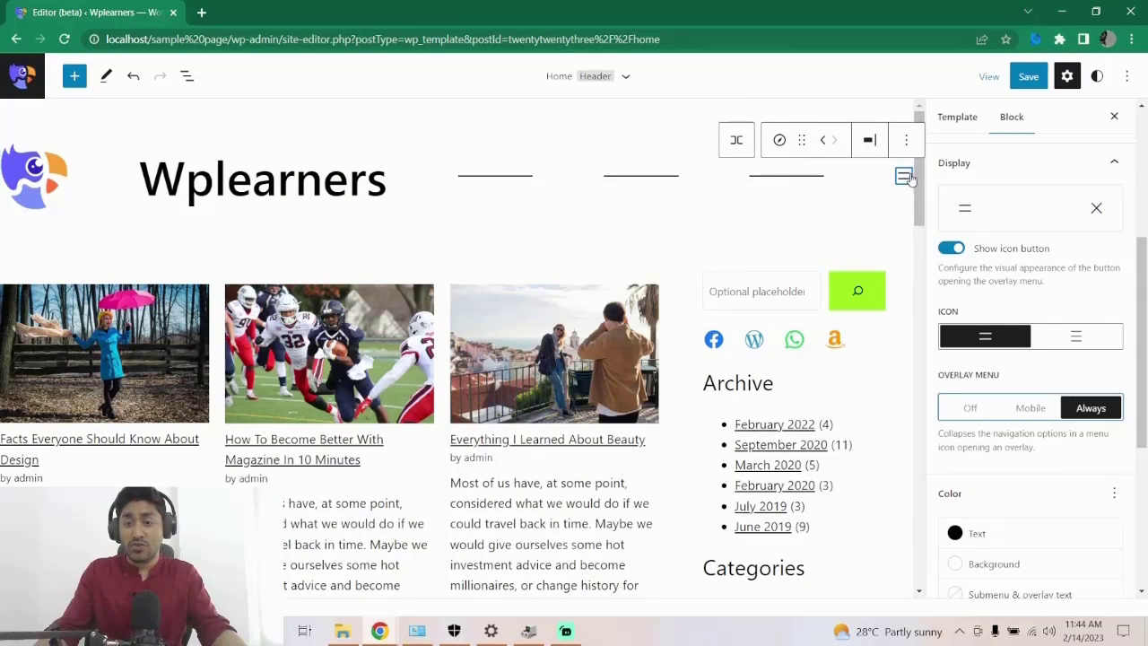
Change the overlay menu icon of the header Navigation block to the three-line style.
{"action": "left_click", "coordinate": [1058, 336]}
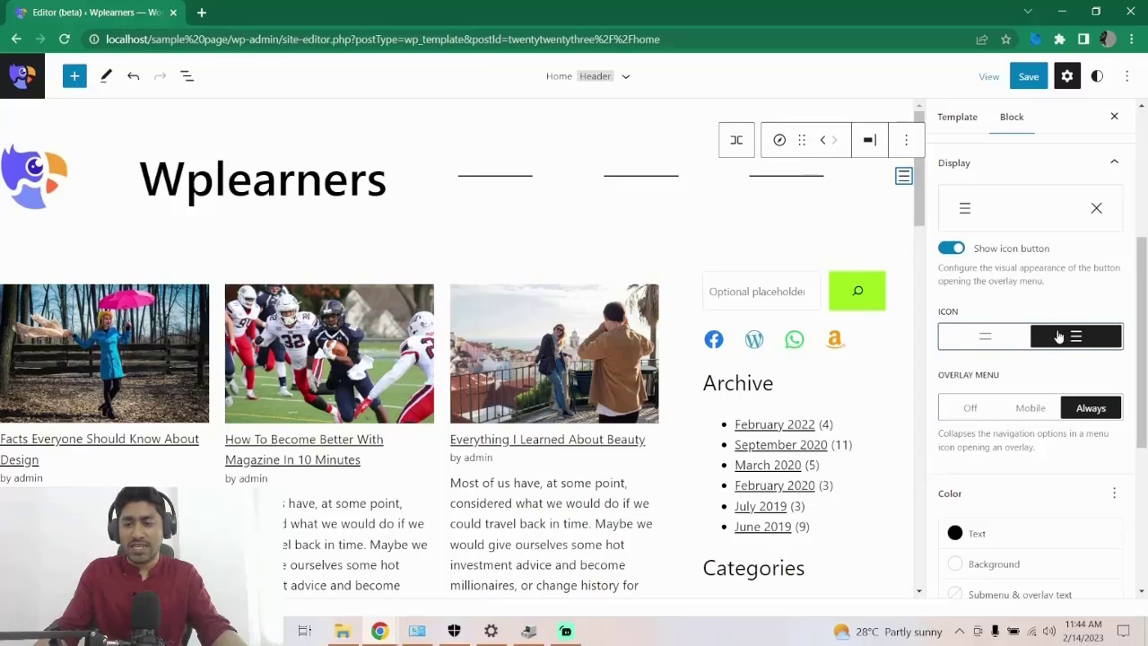
{"action": "scroll", "coordinate": [1049, 323], "scroll_direction": "down", "scroll_amount": 1}
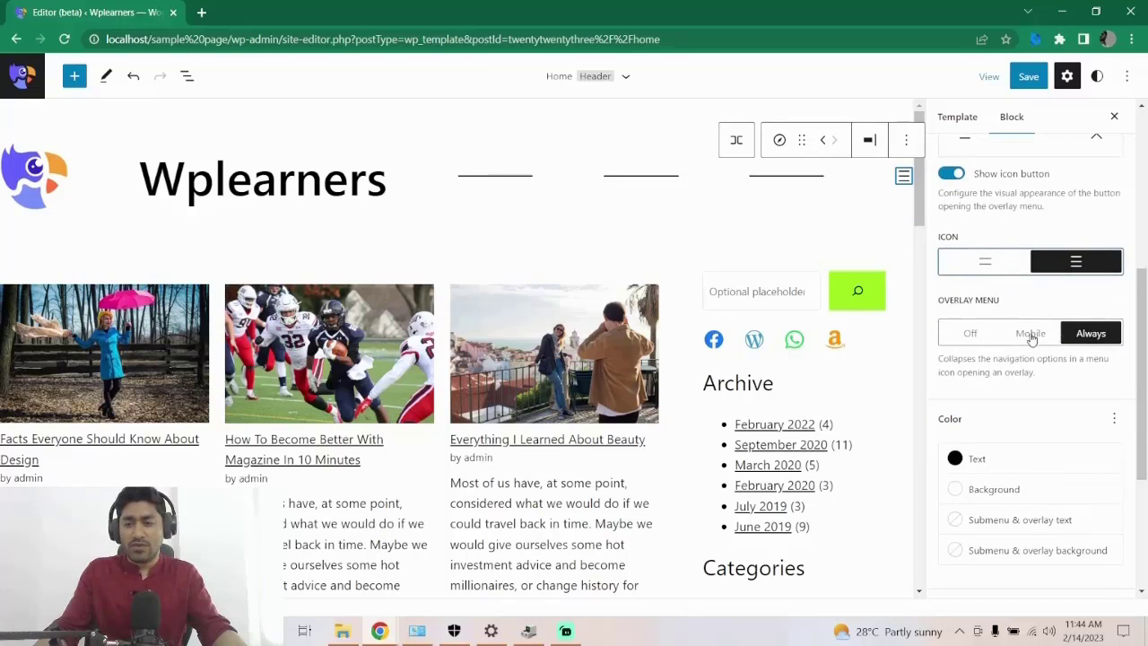
{"action": "scroll", "coordinate": [1031, 334], "scroll_direction": "up", "scroll_amount": 2}
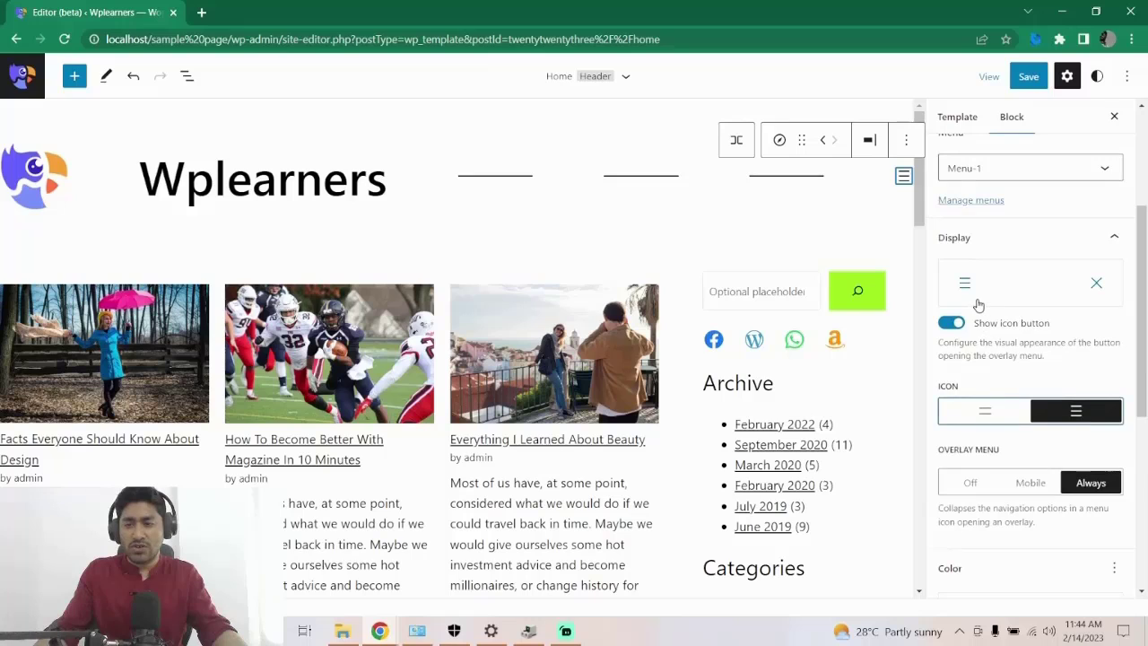
Try replacing the overlay menu's icon button with its text label, and restore the icon button.
{"action": "left_click", "coordinate": [951, 322]}
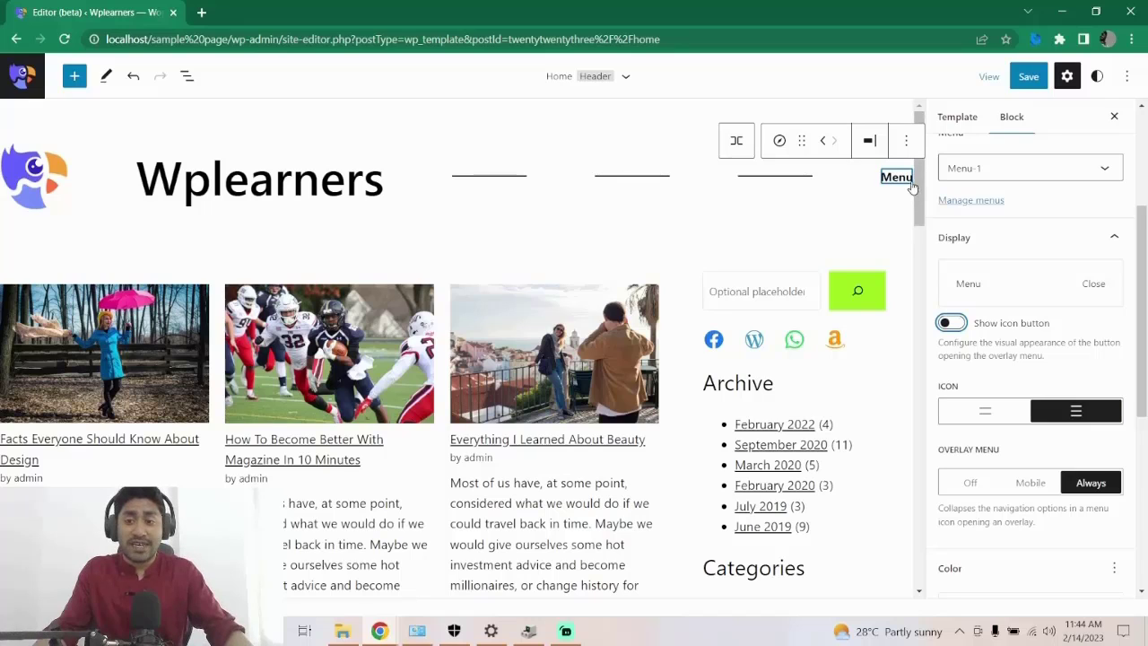
{"action": "left_click", "coordinate": [953, 323]}
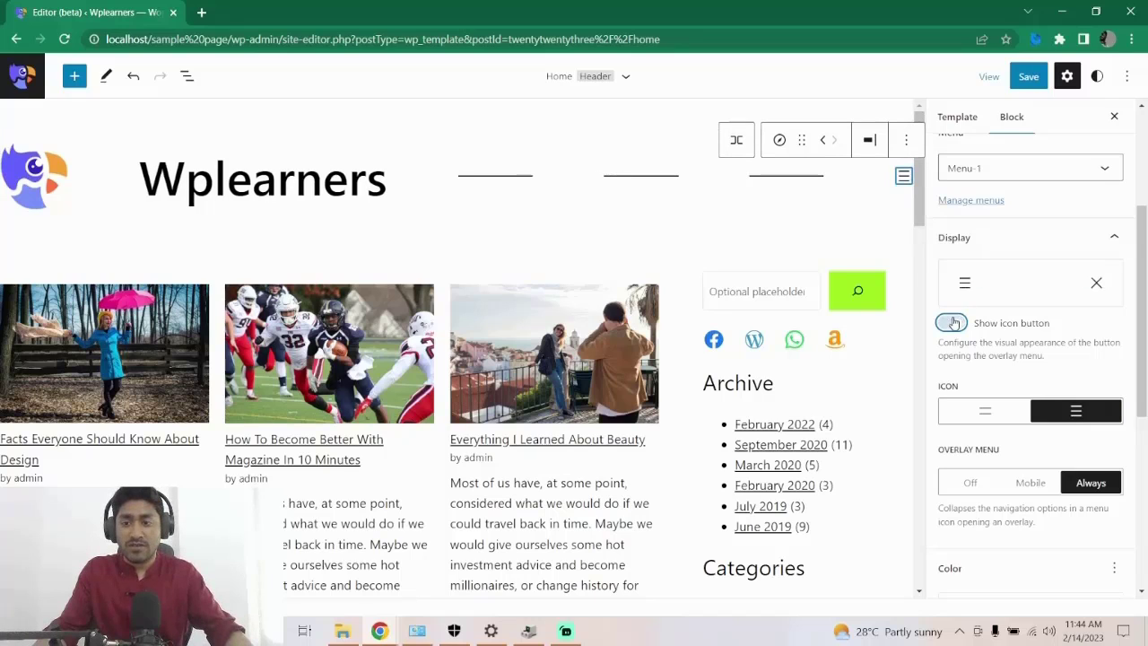
{"action": "scroll", "coordinate": [1053, 323], "scroll_direction": "down", "scroll_amount": 3}
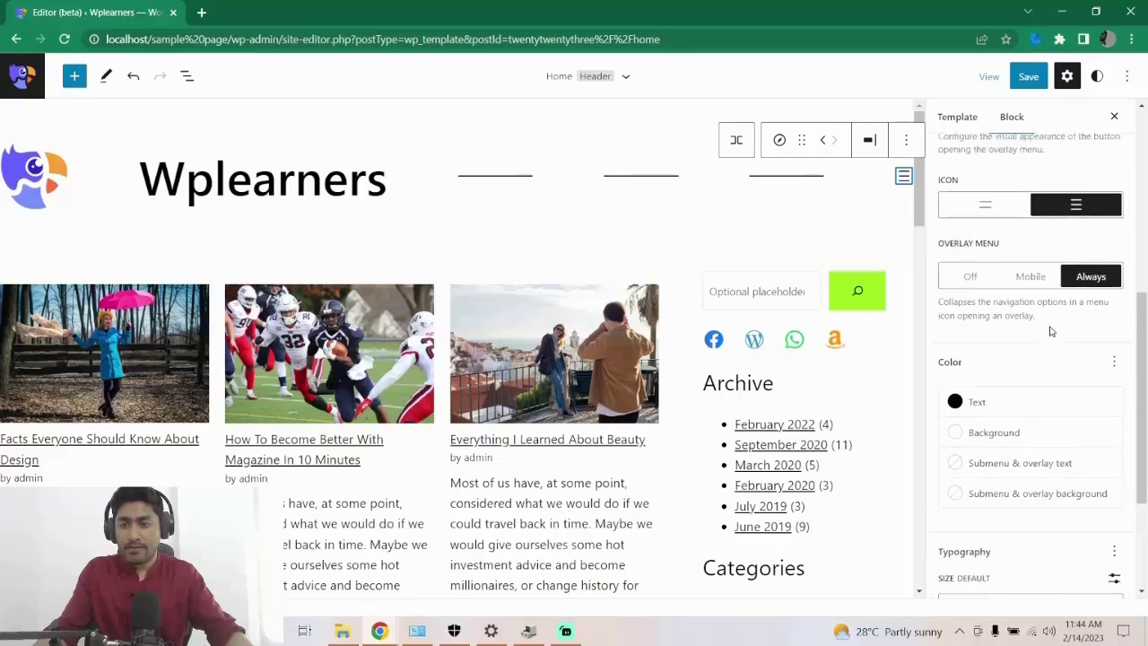